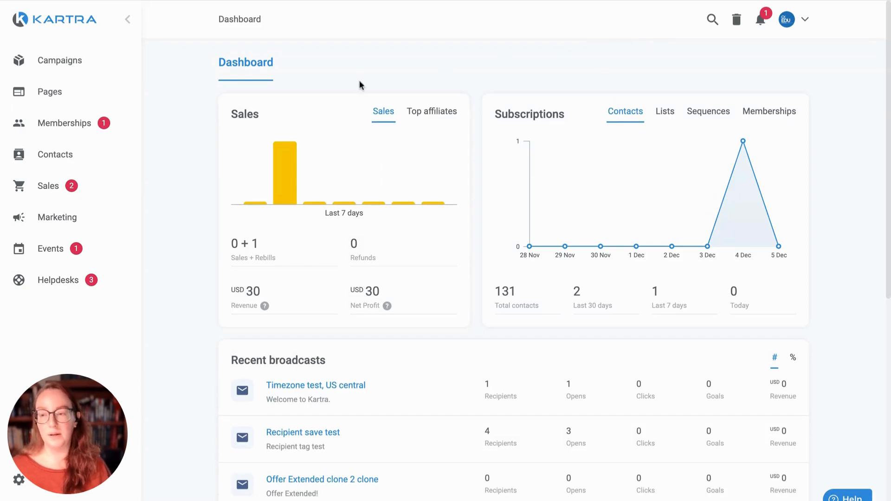
# Step: Expand the Contacts section in the dashboard's left sidebar
pyautogui.click(60, 157)
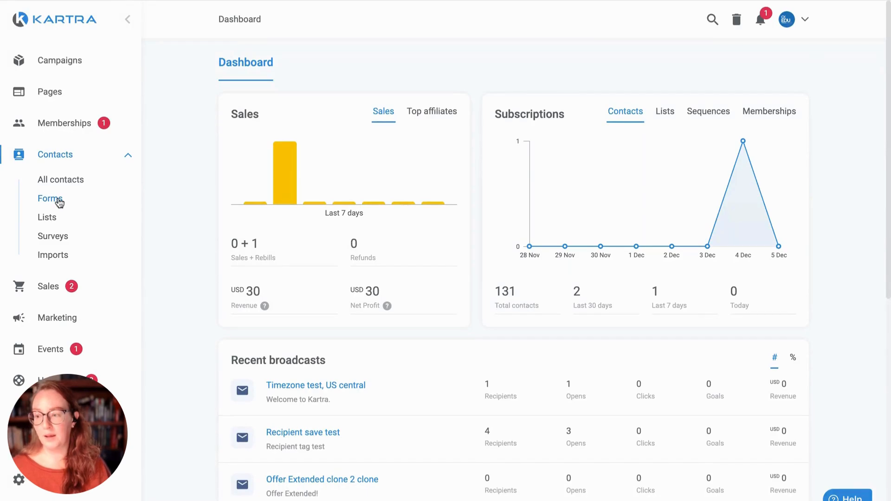
# Step: Go to Contacts > Forms and start creating a new form
pyautogui.click(58, 201)
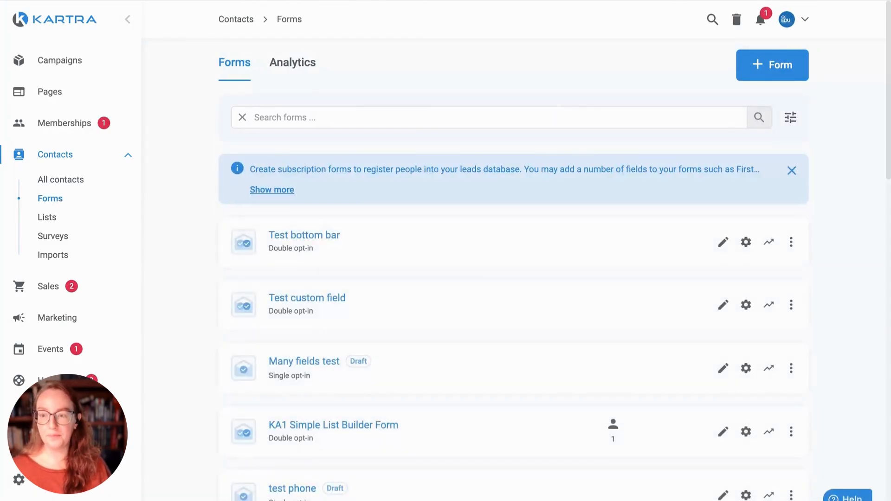
pyautogui.click(769, 71)
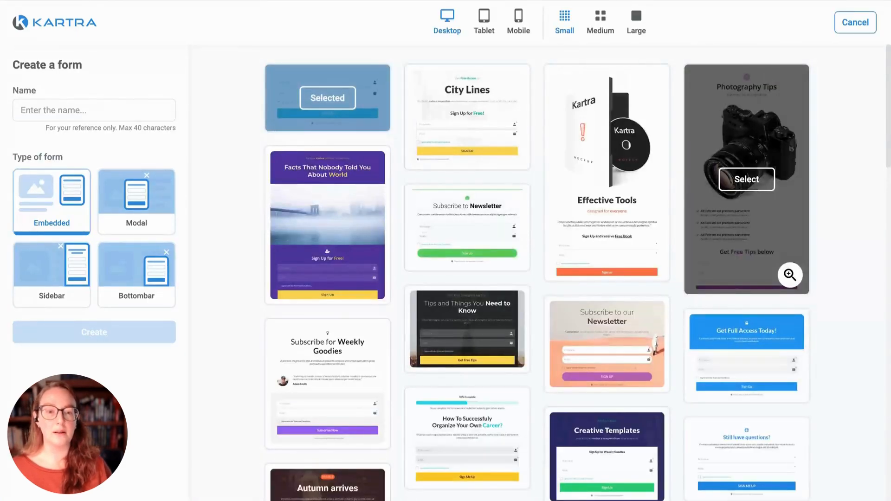
# Step: Name the new embedded form 'Home opt-in' and browse the template gallery
pyautogui.click(87, 112)
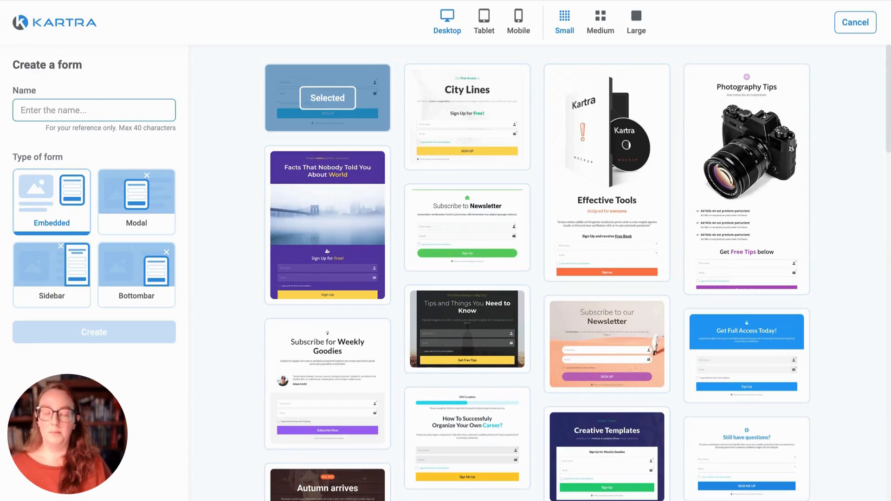
pyautogui.write('Home')
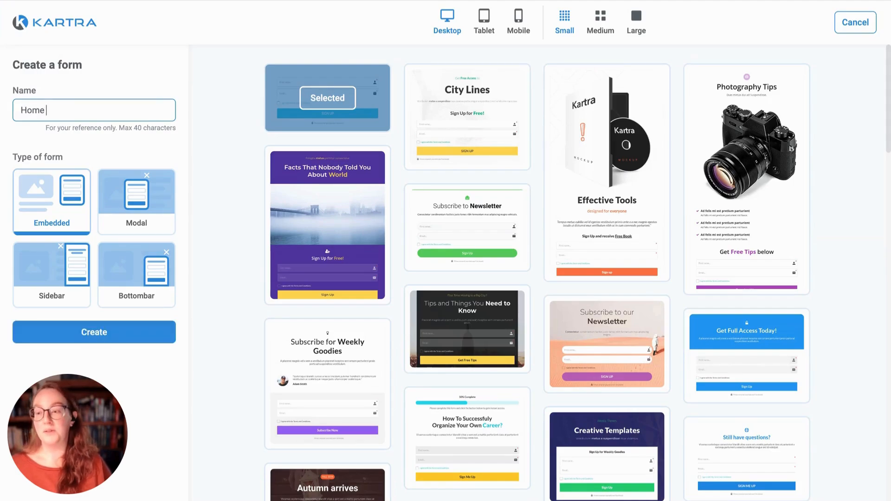
pyautogui.write(' opt-in')
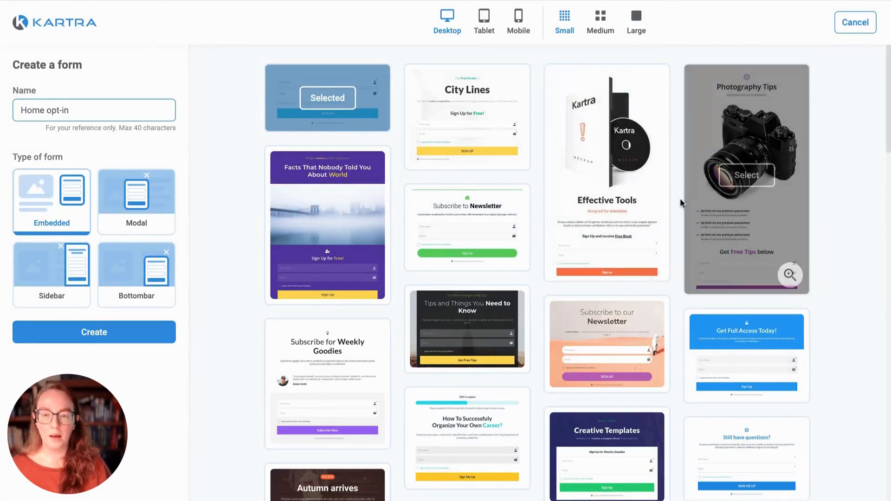
pyautogui.scroll(-2, 680, 198)
pyautogui.scroll(-4, 680, 198)
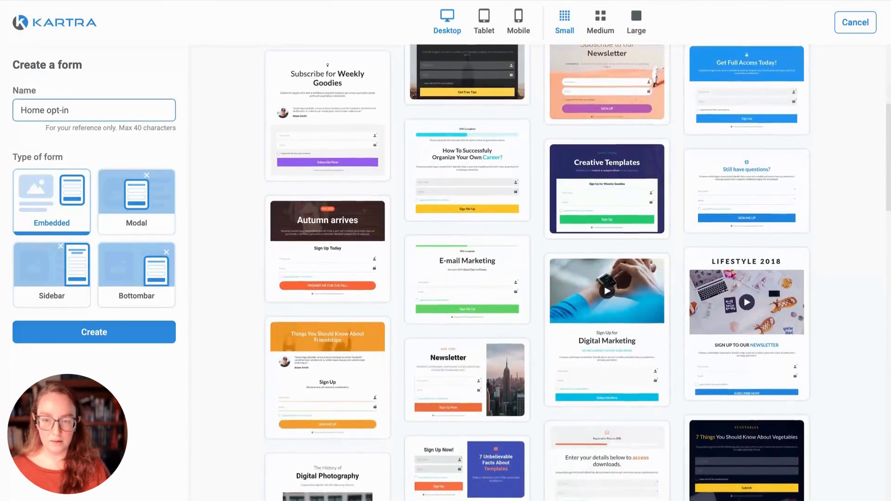
pyautogui.scroll(-1, 537, 272)
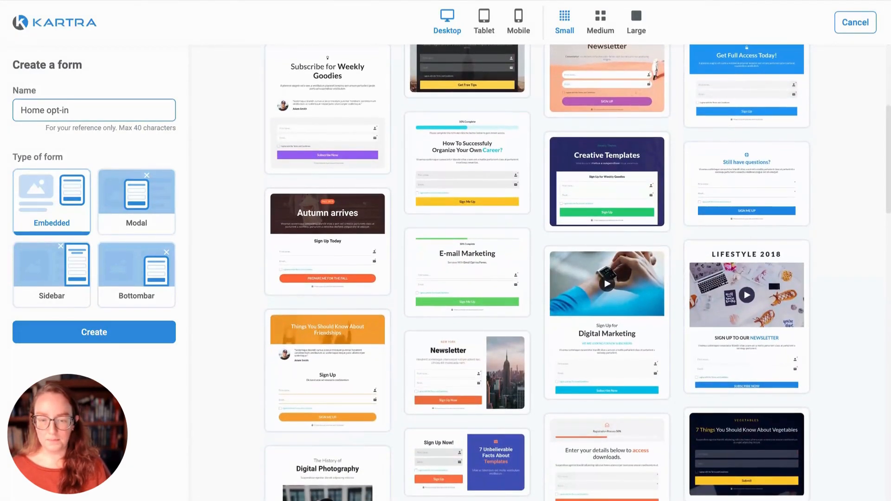
pyautogui.scroll(2, 538, 272)
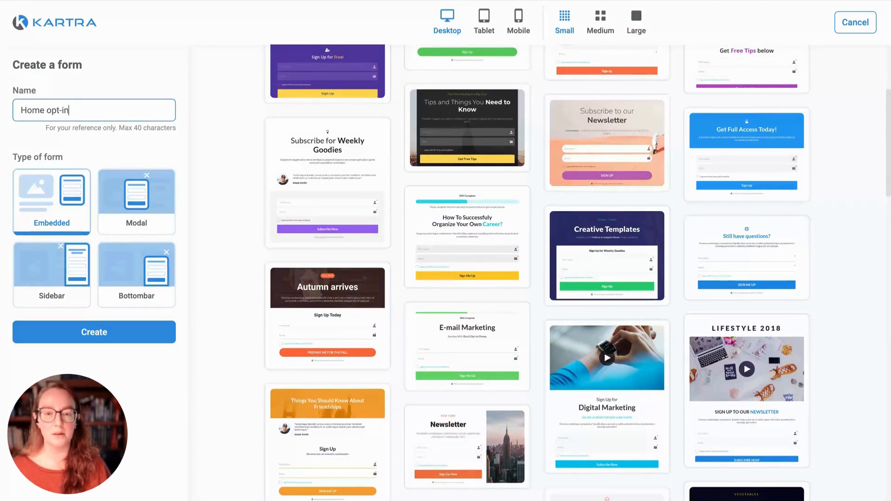
pyautogui.scroll(5, 603, 195)
pyautogui.moveTo(599, 187)
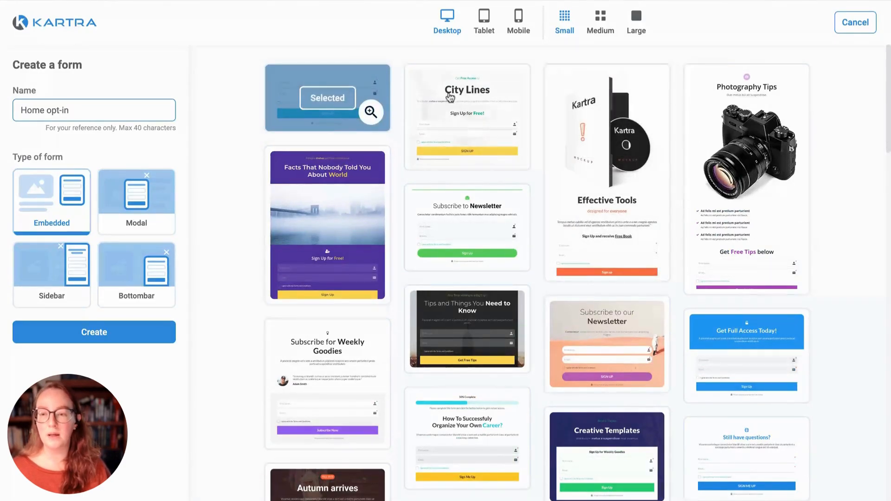
pyautogui.moveTo(766, 144)
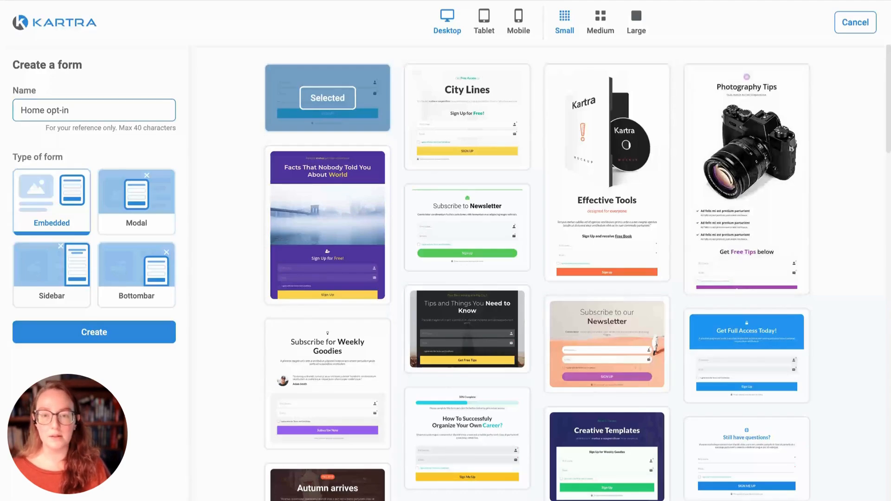
# Step: Preview templates in tablet, mobile and desktop layouts, then pick 'Still have questions?'
pyautogui.click(491, 24)
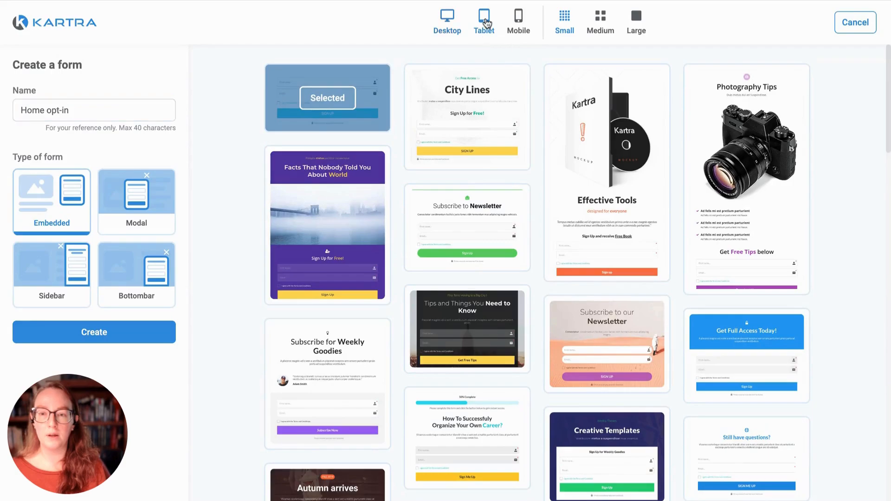
pyautogui.click(520, 28)
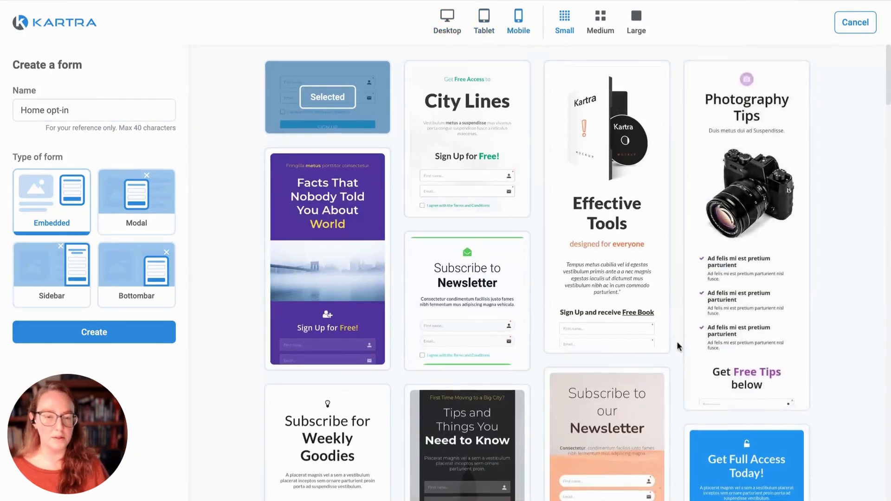
pyautogui.scroll(-3, 678, 341)
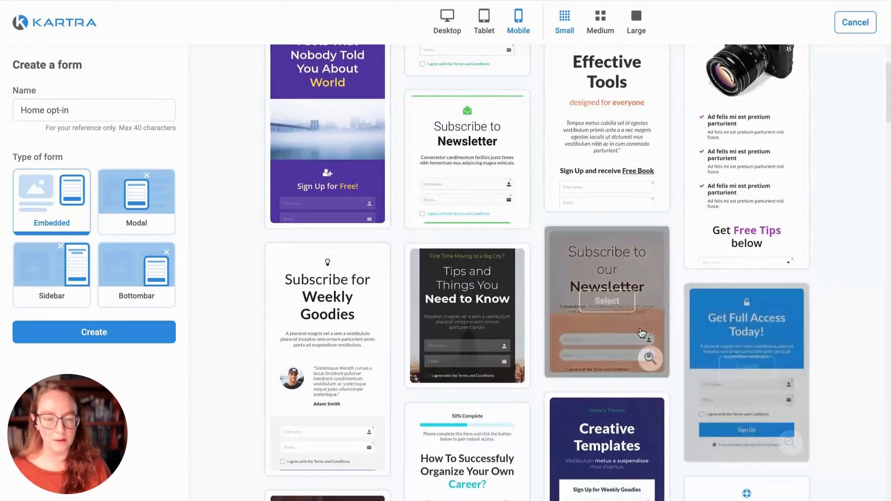
pyautogui.scroll(3, 642, 332)
pyautogui.click(454, 20)
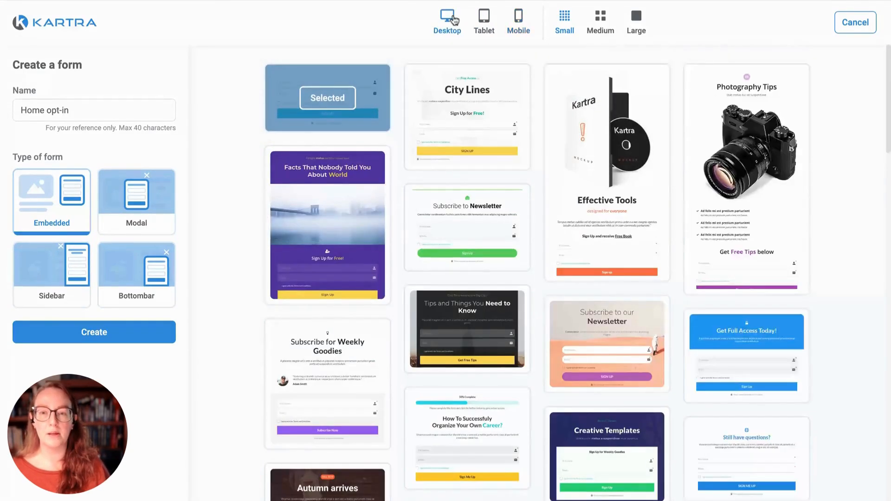
pyautogui.scroll(-4, 789, 381)
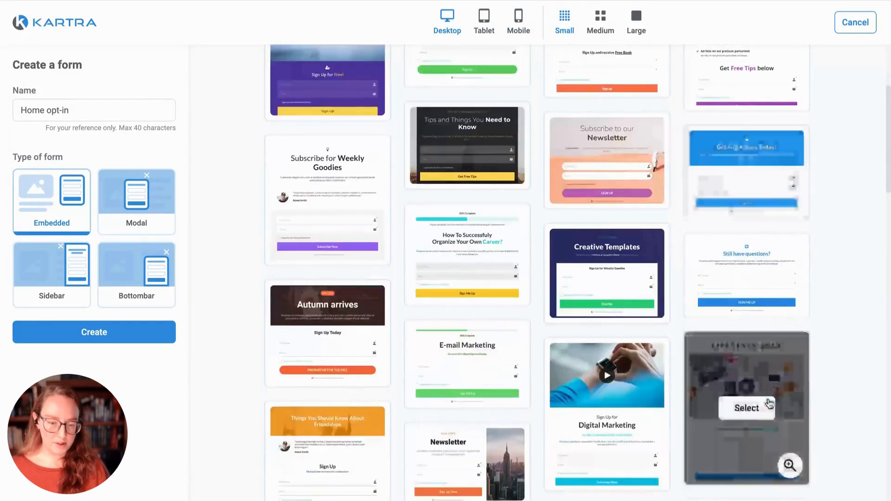
pyautogui.click(747, 276)
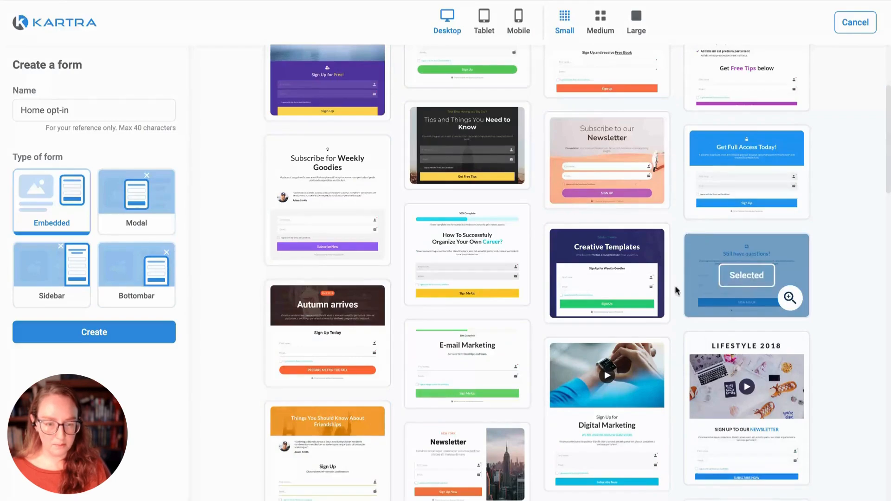
# Step: Create the Home opt-in draft and open its Still have questions? design in the builder
pyautogui.click(95, 333)
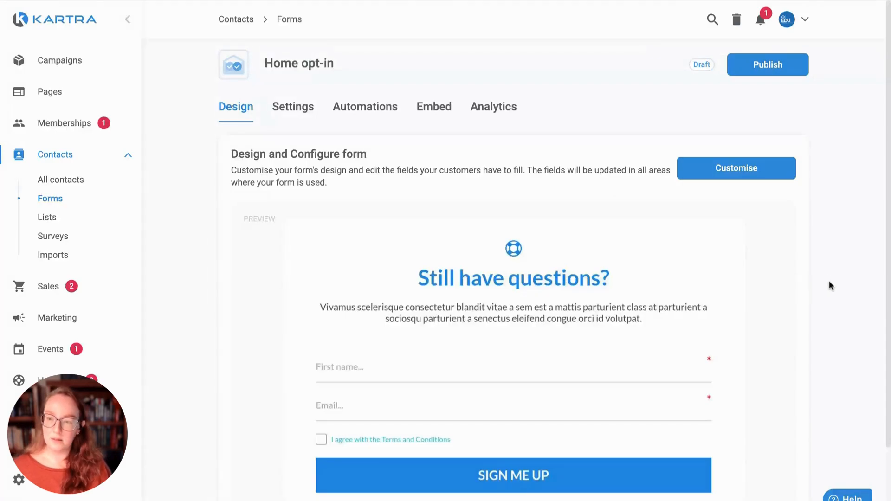
pyautogui.scroll(-3, 817, 283)
pyautogui.scroll(3, 769, 291)
pyautogui.click(741, 173)
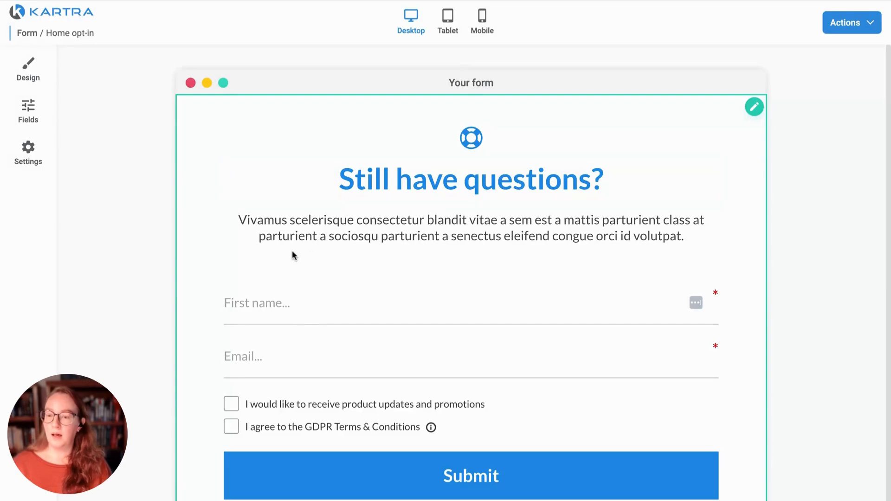
# Step: Change the form headline from 'Still have questions?' to 'Join my list!', leaving the paragraph unchanged
pyautogui.click(408, 183)
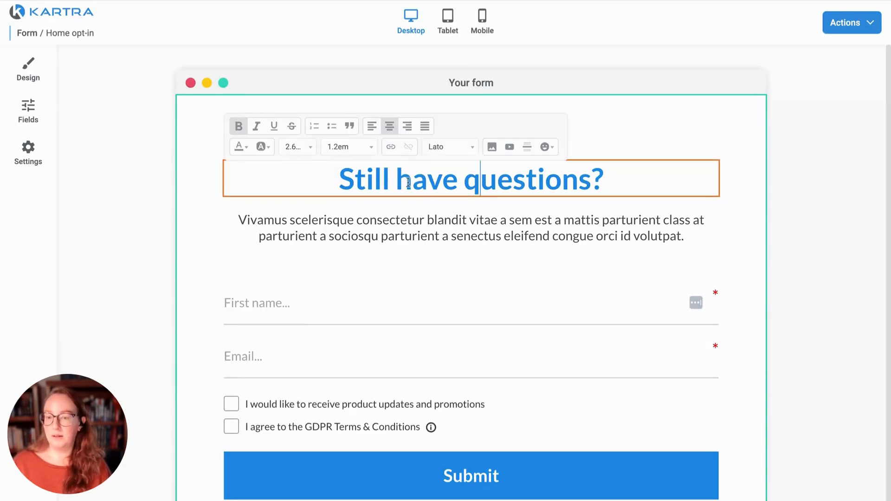
pyautogui.doubleClick(376, 181)
pyautogui.hotkey('ctrl', 'shift', 'Right')
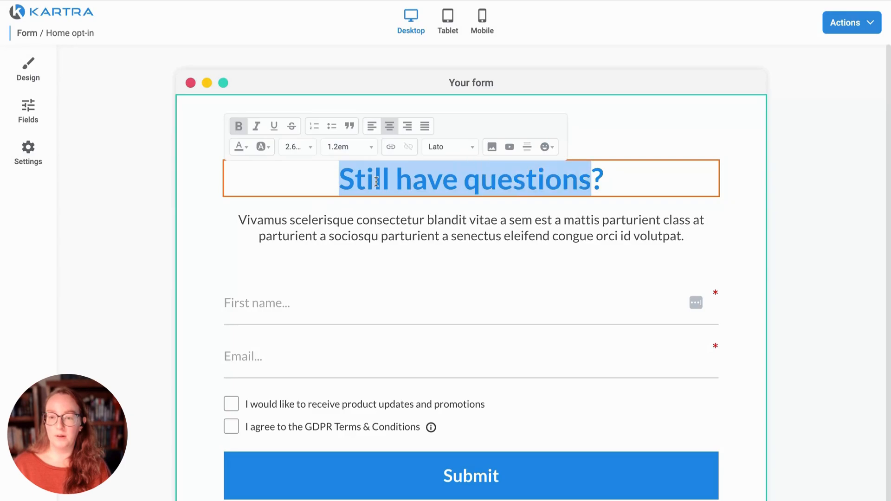
pyautogui.write('Join ')
pyautogui.write('my list?')
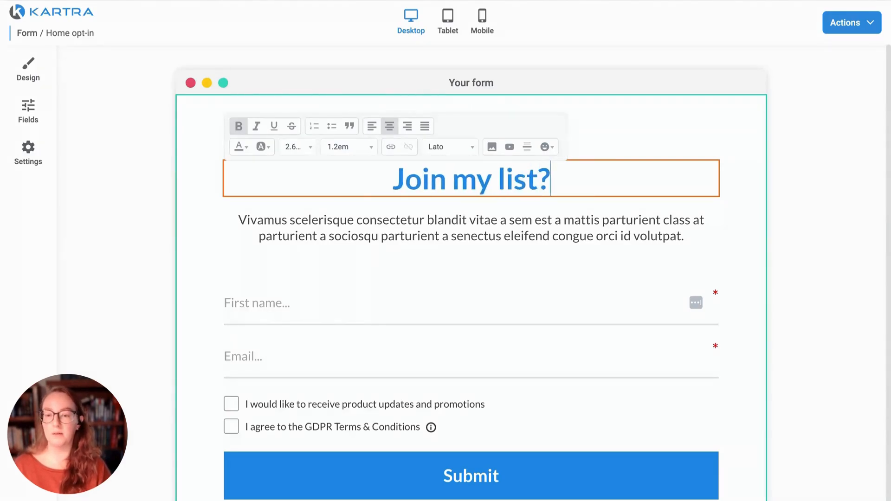
pyautogui.press('Delete')
pyautogui.write('1')
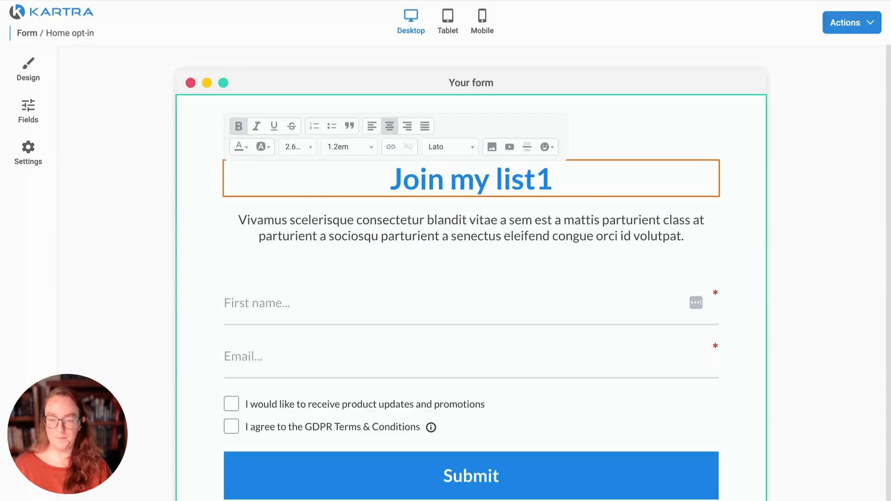
pyautogui.press('BackSpace')
pyautogui.write('!')
pyautogui.click(803, 186)
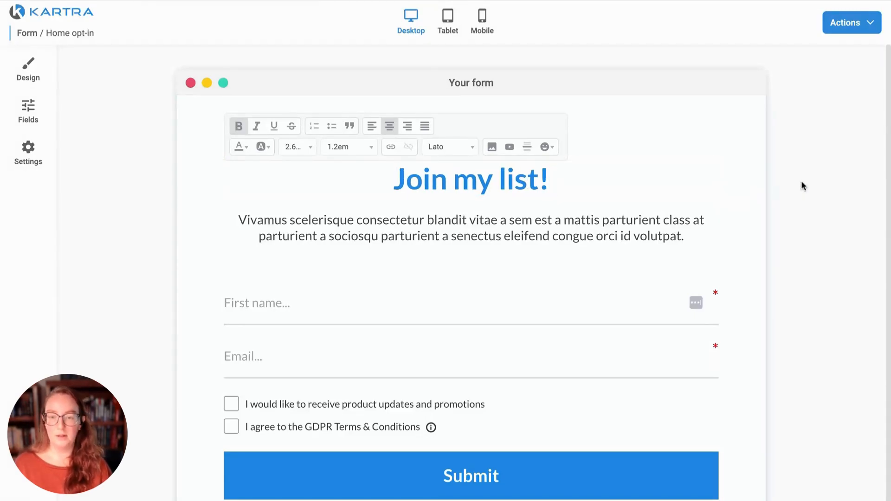
pyautogui.click(478, 232)
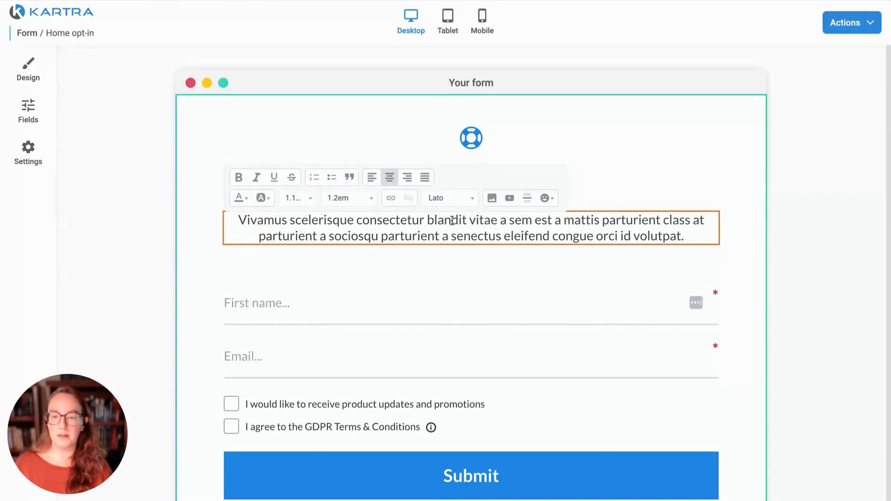
pyautogui.click(849, 218)
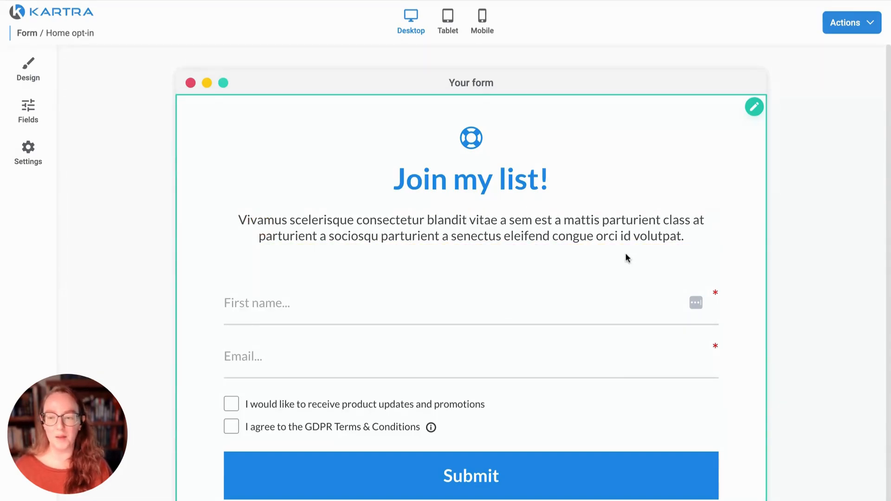
pyautogui.scroll(-1, 523, 304)
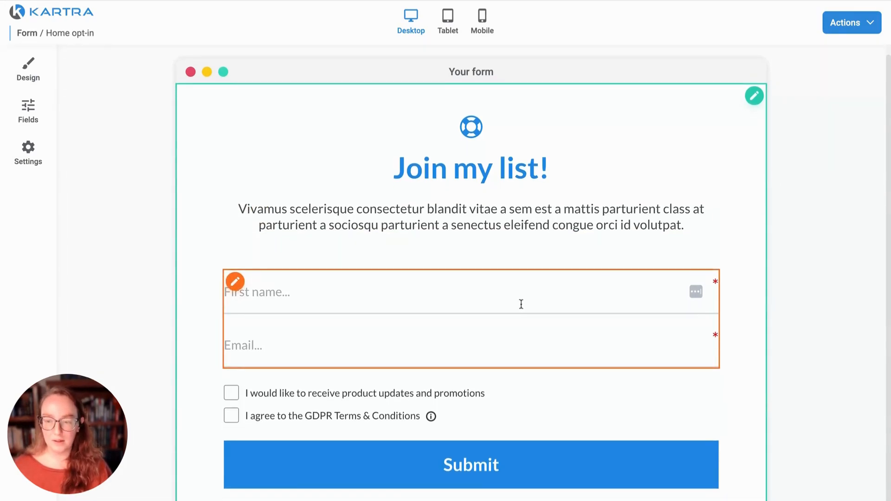
# Step: Set the name and email inputs to Box borders and turn Display icons to Yes
pyautogui.scroll(2, 534, 320)
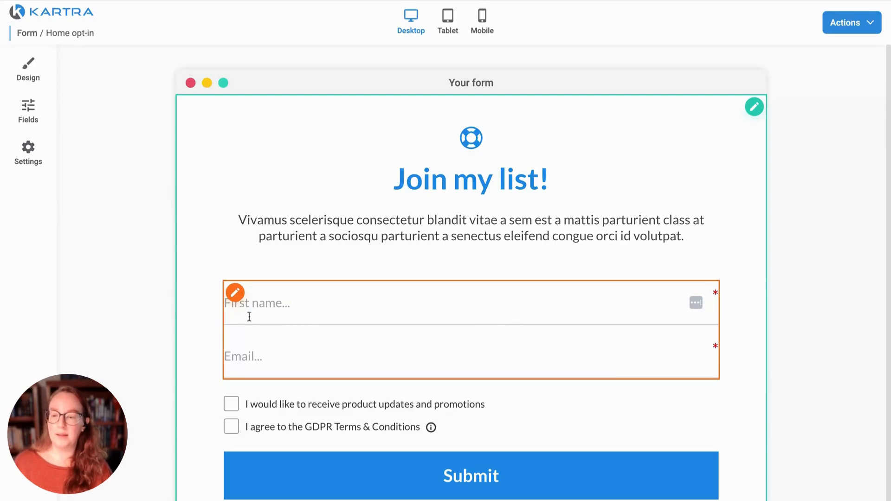
pyautogui.click(235, 292)
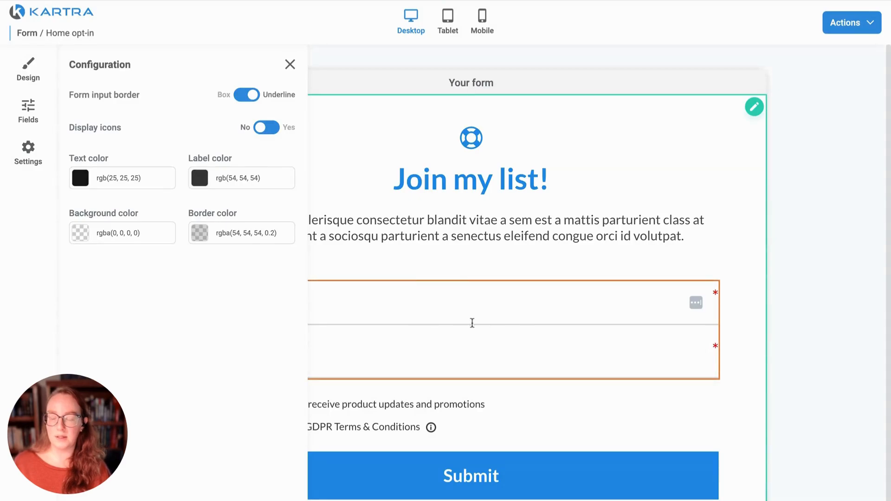
pyautogui.click(253, 95)
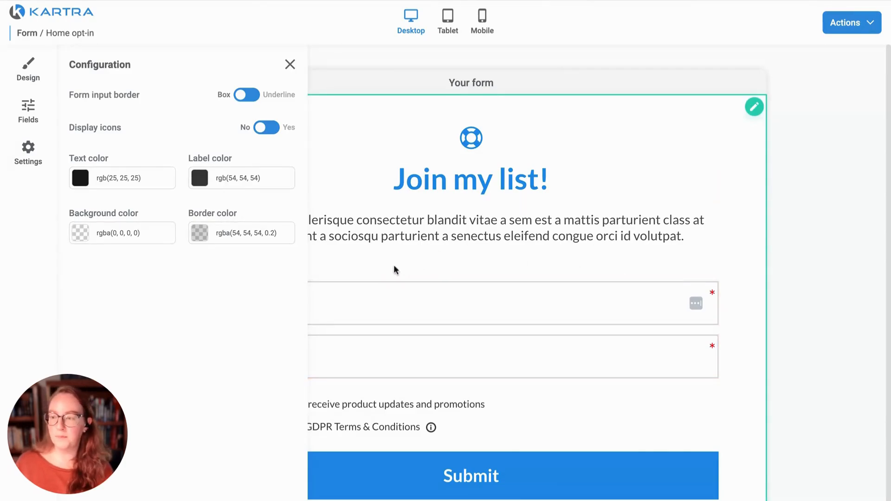
pyautogui.click(266, 128)
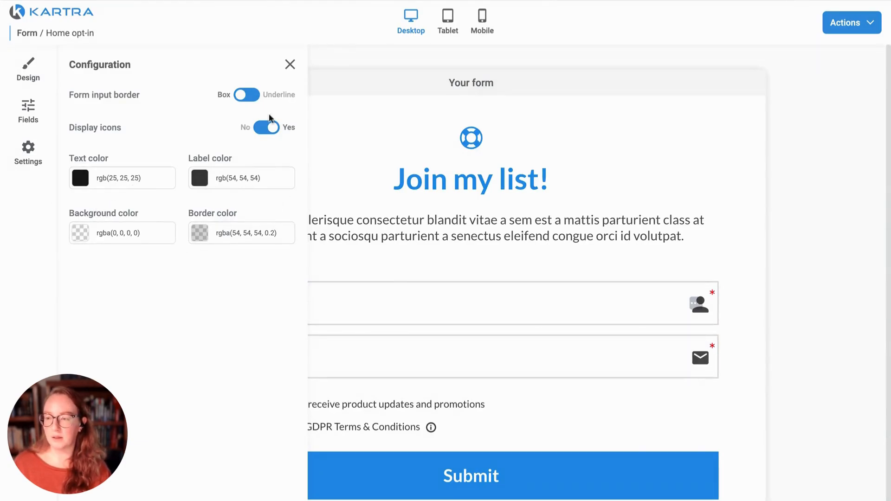
pyautogui.click(290, 65)
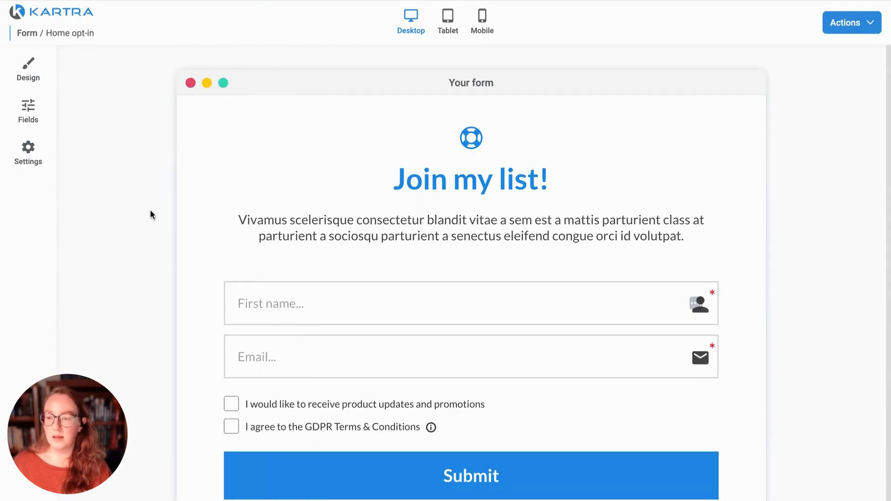
pyautogui.scroll(-1, 143, 241)
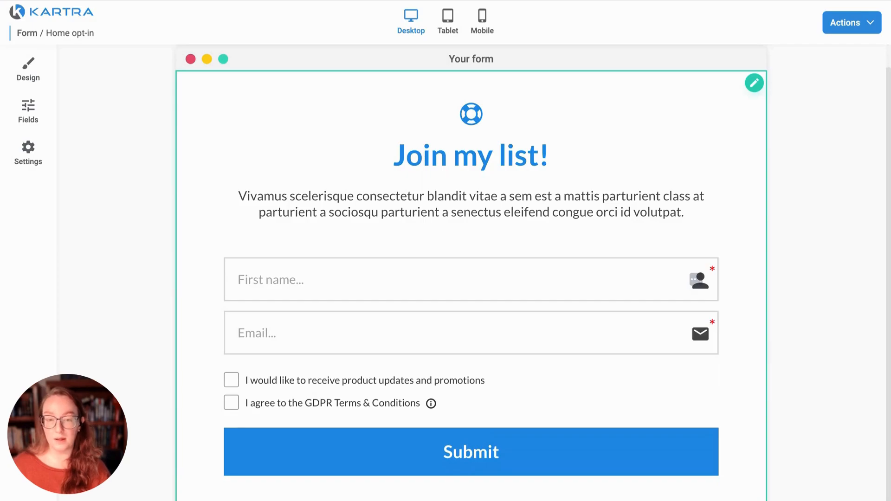
# Step: In the Fields tab, add a new Captcha field and save it
pyautogui.click(29, 114)
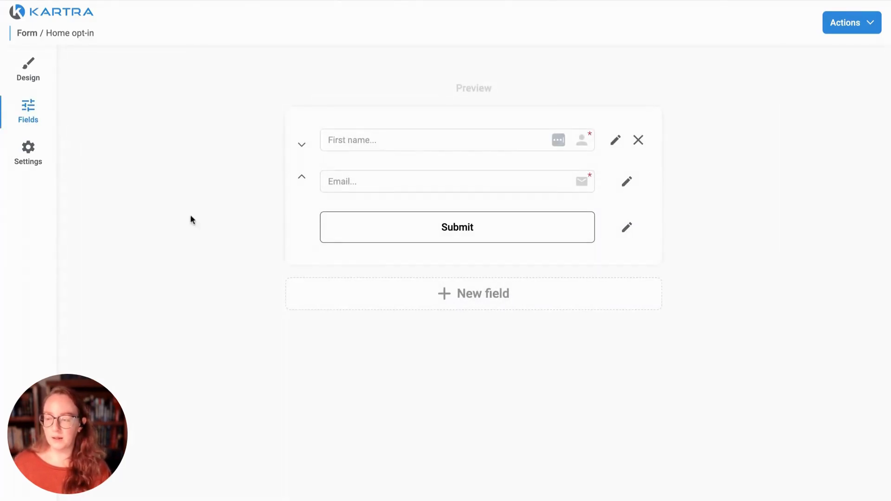
pyautogui.click(463, 298)
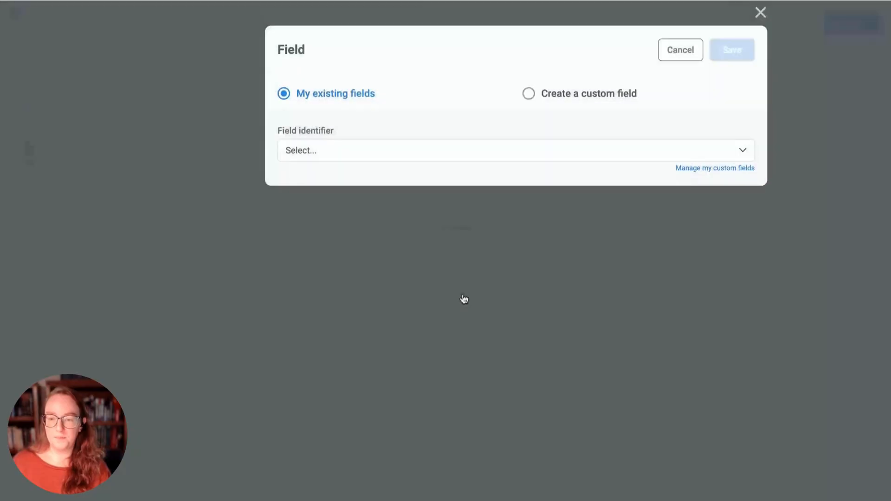
pyautogui.click(459, 158)
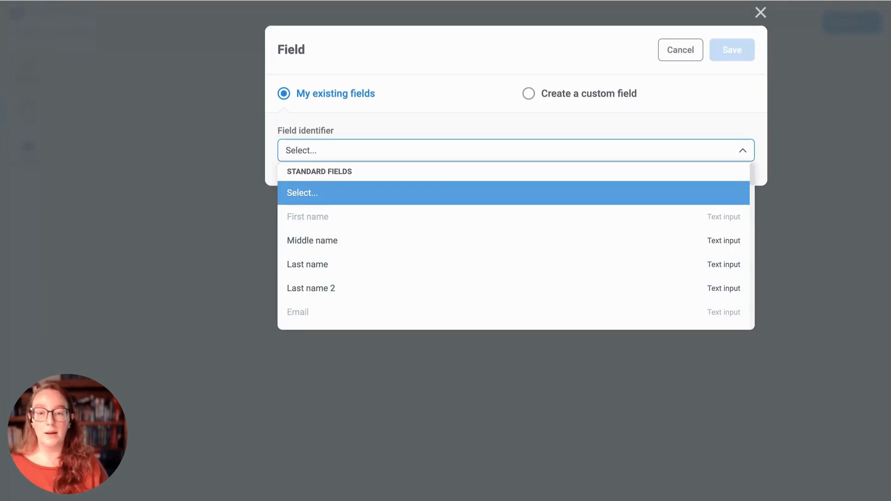
pyautogui.scroll(-10, 514, 246)
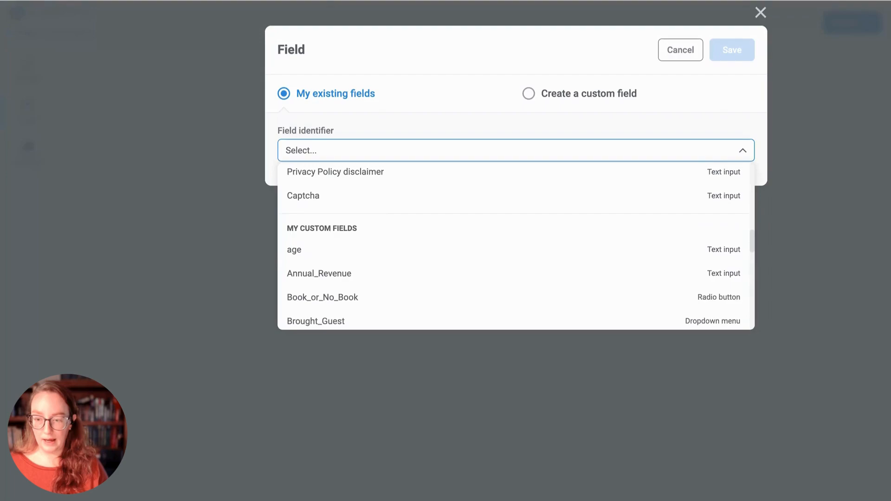
pyautogui.click(308, 197)
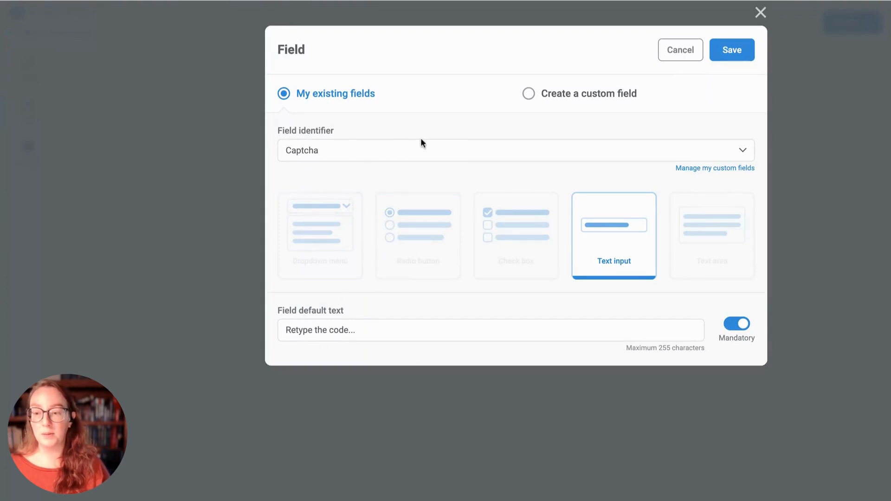
pyautogui.moveTo(740, 327)
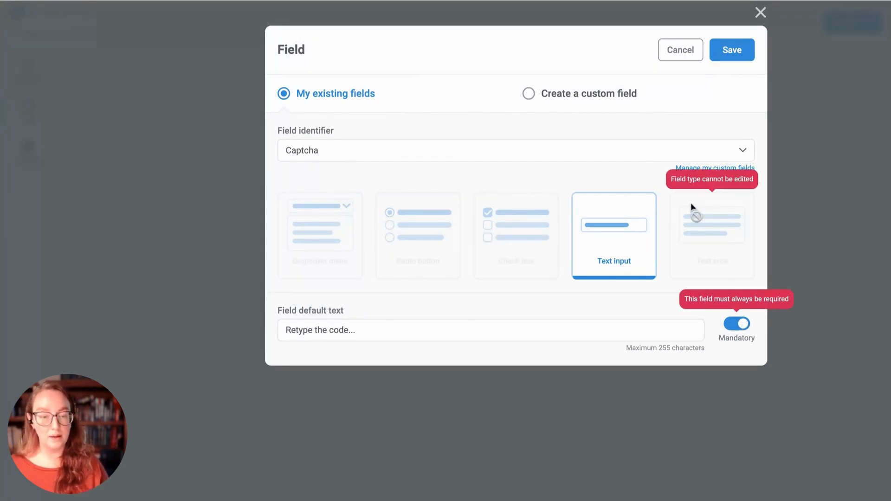
pyautogui.click(729, 55)
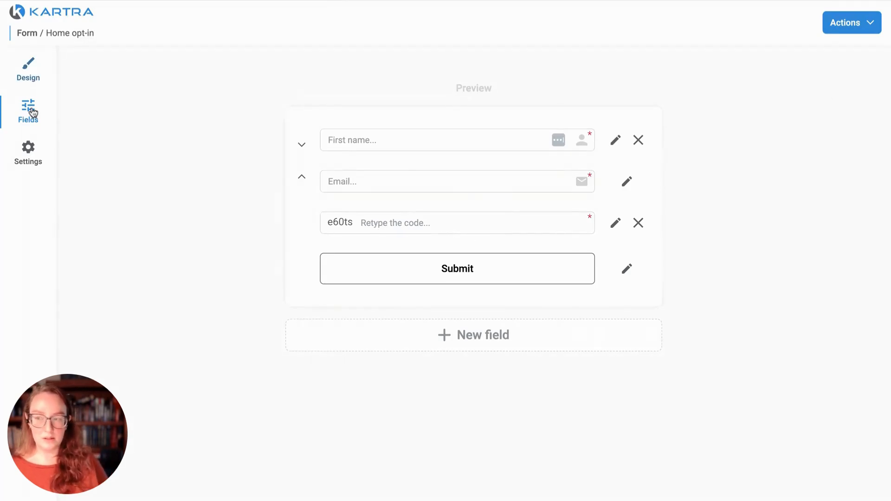
# Step: Open the form's General settings showing responsive width and a 1 px solid border
pyautogui.click(29, 153)
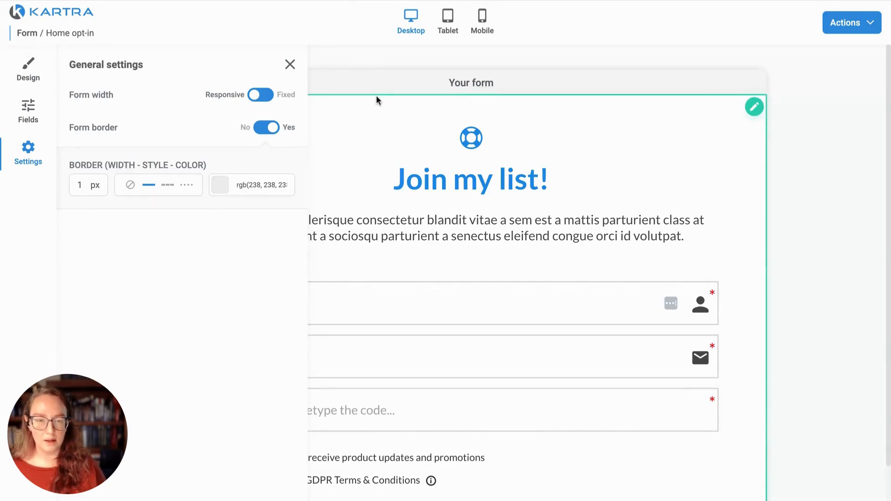
# Step: Close General settings, check the Submit button settings, and Save & Exit the form
pyautogui.click(289, 65)
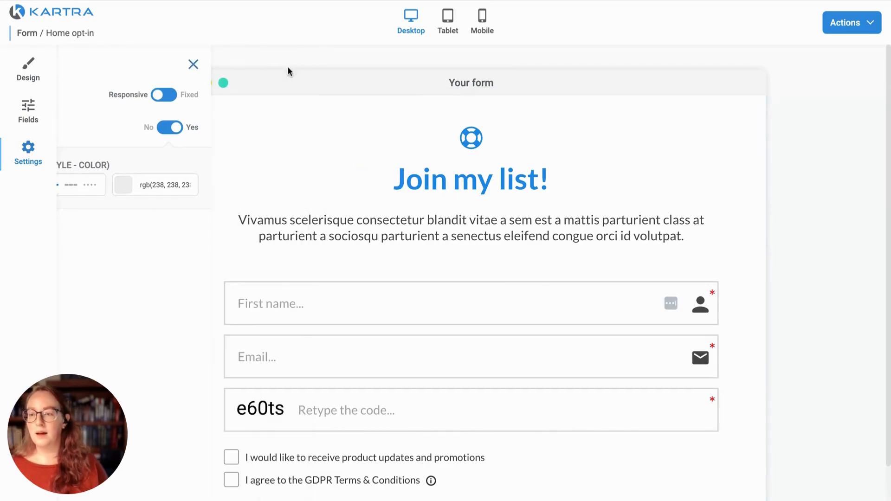
pyautogui.scroll(-2, 761, 208)
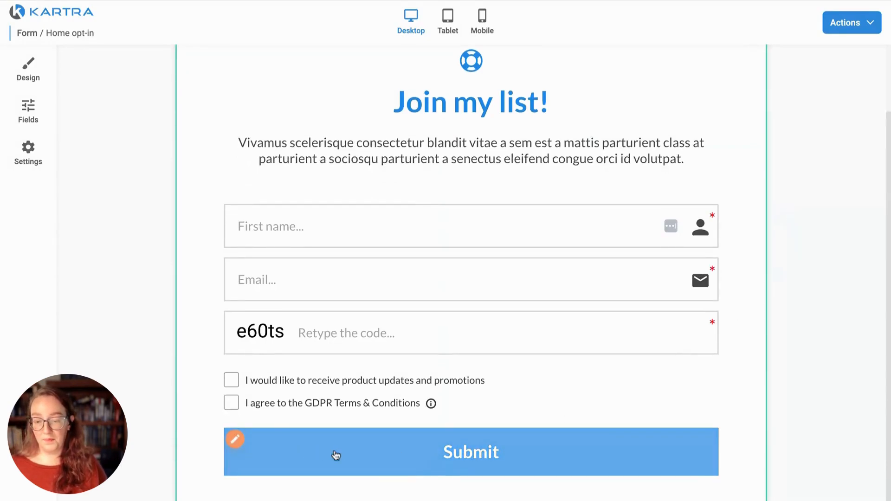
pyautogui.click(235, 442)
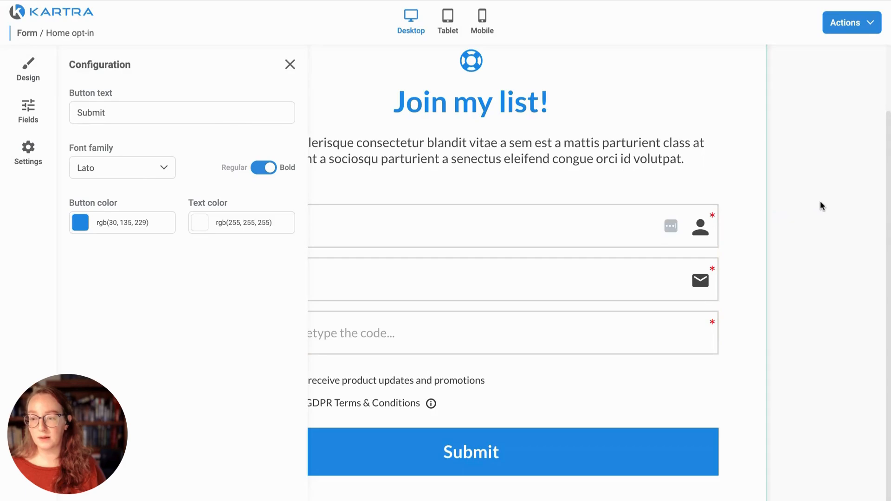
pyautogui.click(853, 22)
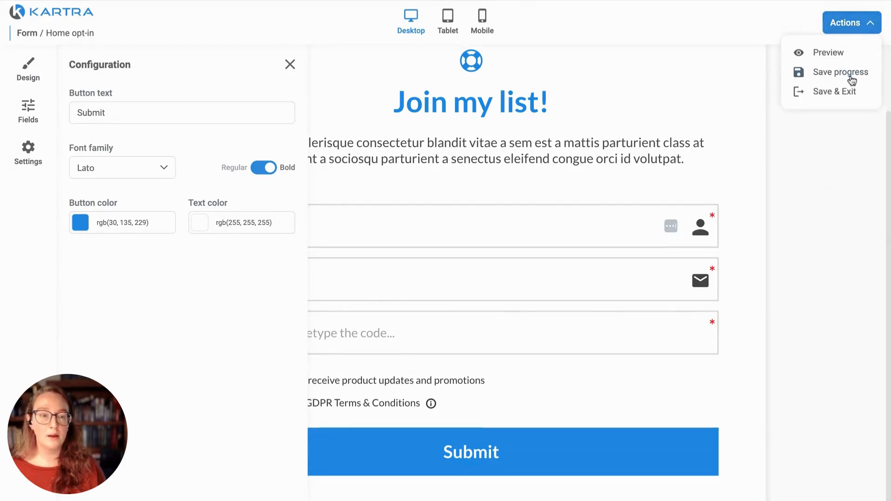
pyautogui.click(849, 92)
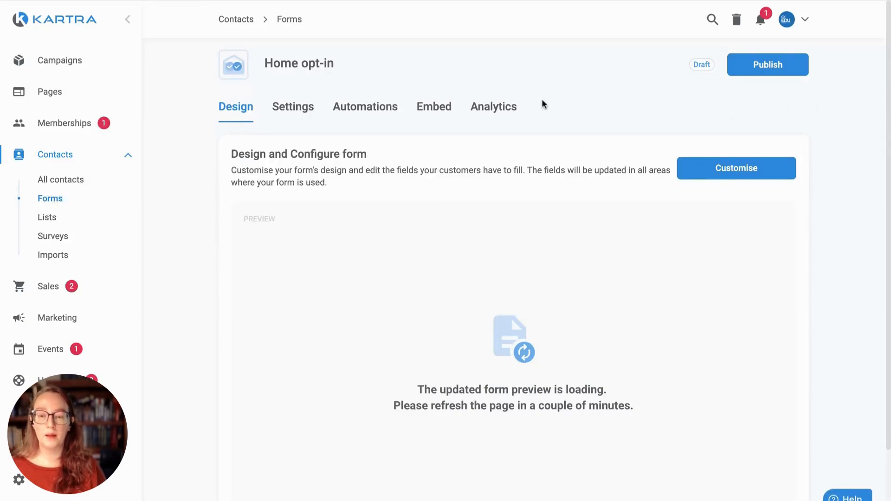
# Step: In the form's Settings tab, edit the single or double opt-in choice
pyautogui.click(291, 108)
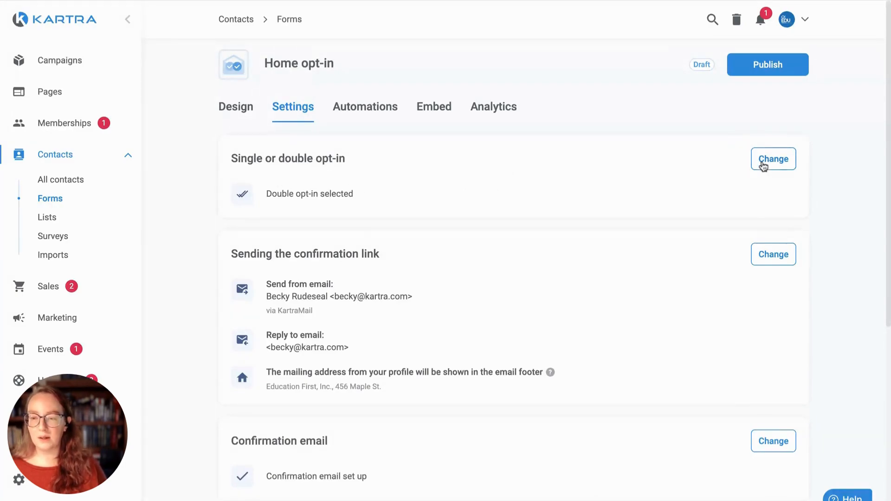
pyautogui.click(763, 165)
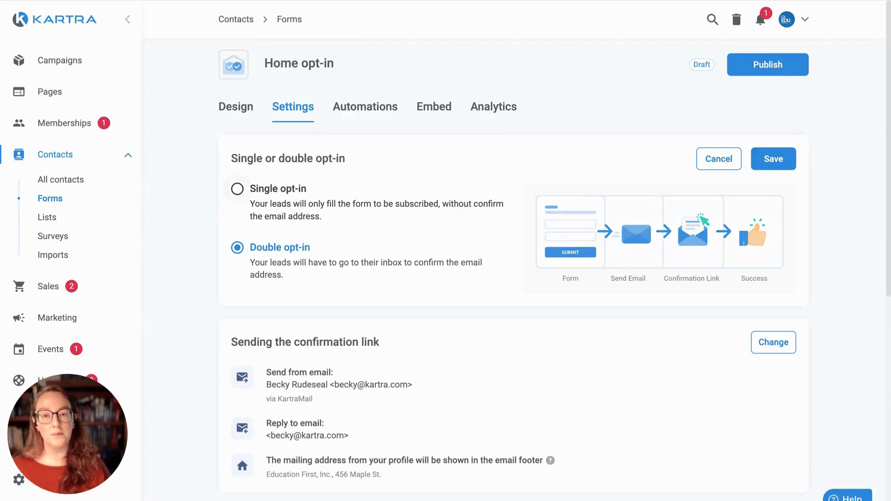
# Step: Switch the Home opt-in form to single opt-in and save the setting
pyautogui.click(267, 204)
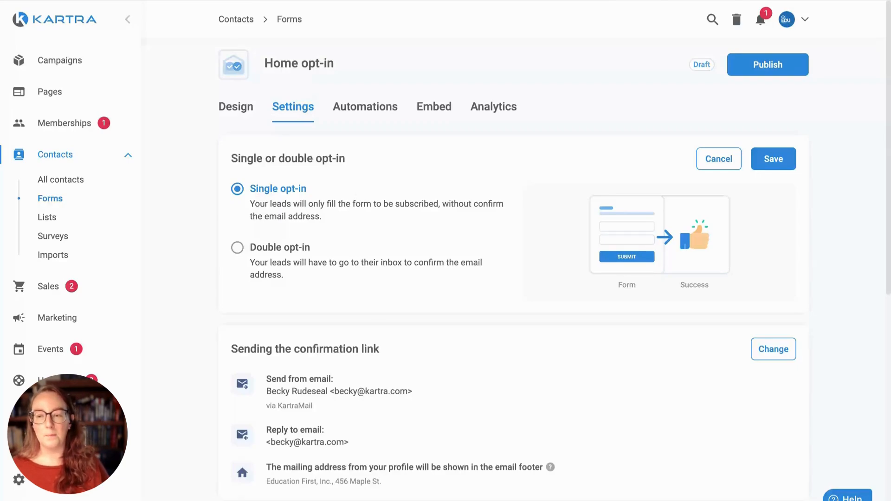
pyautogui.click(781, 163)
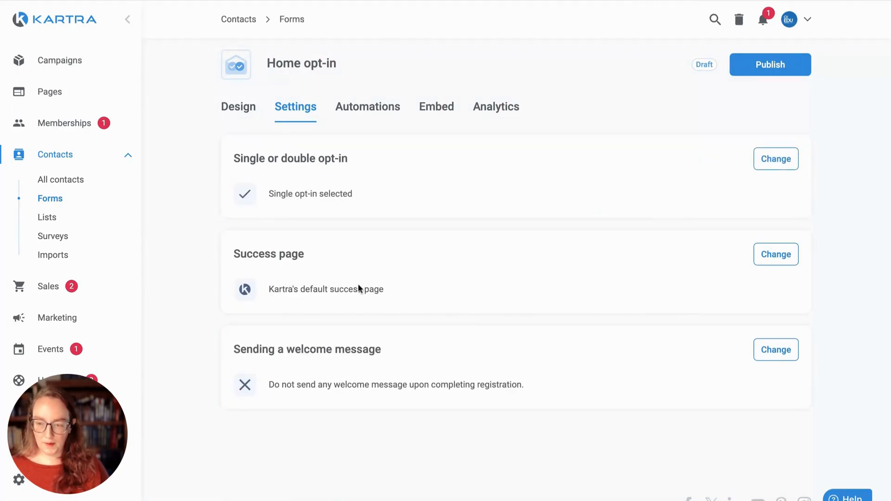
pyautogui.click(774, 259)
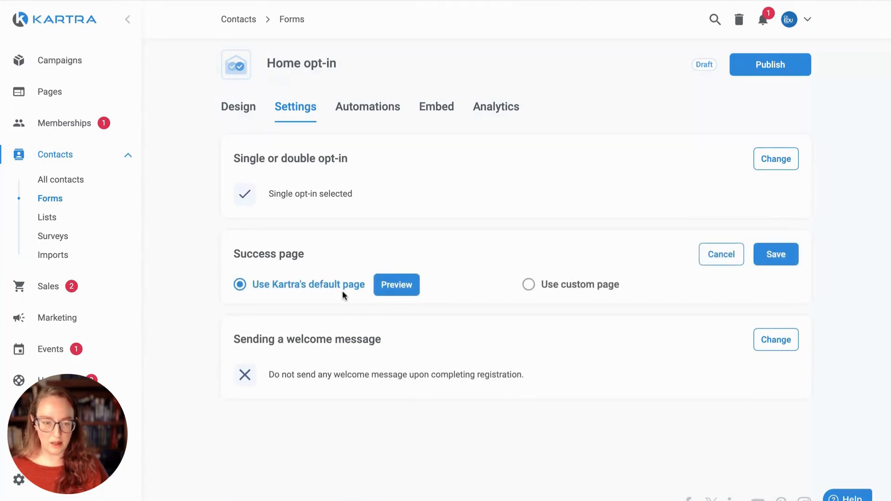
# Step: Preview Kartra's default success page, then keep it as the form's success page and save
pyautogui.click(382, 287)
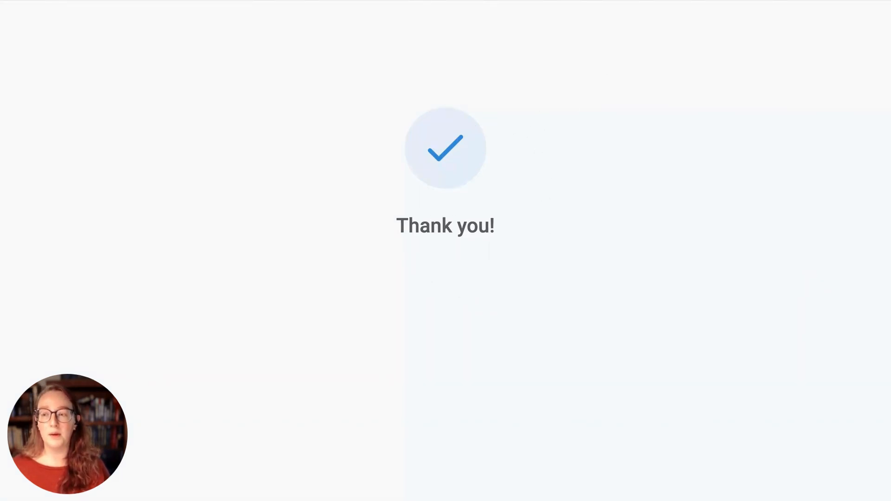
pyautogui.hotkey('ctrl', 'w')
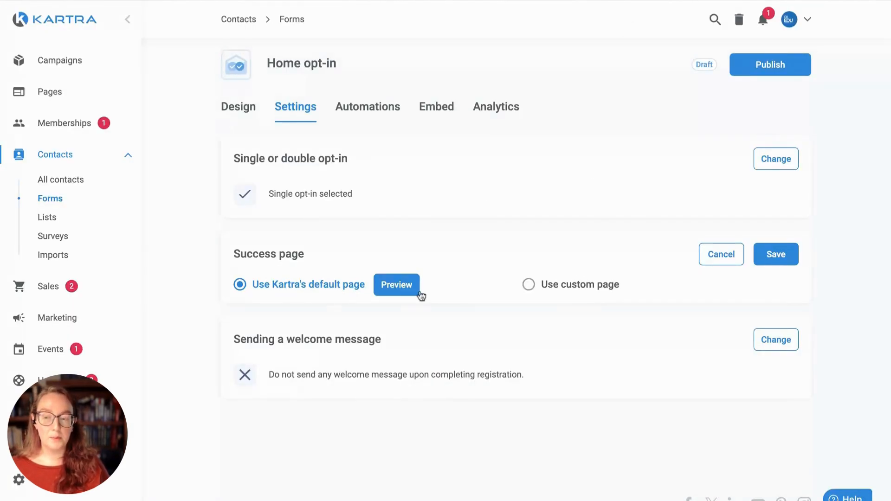
pyautogui.click(528, 285)
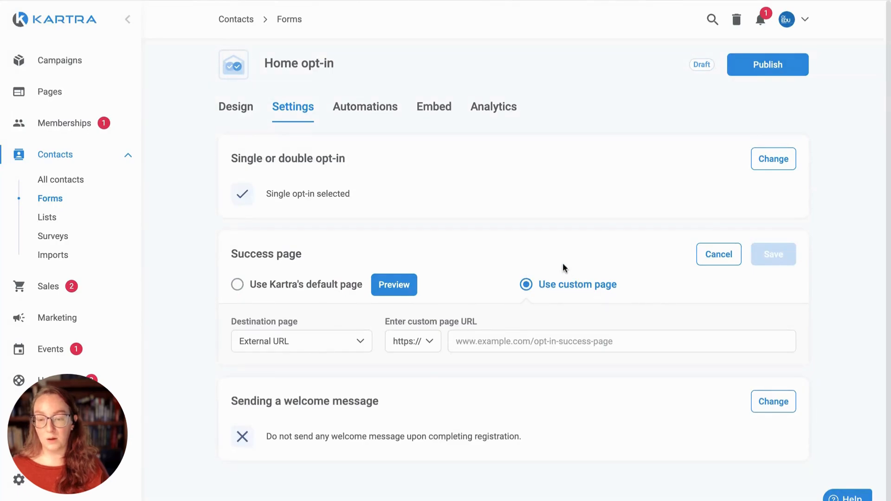
pyautogui.click(311, 285)
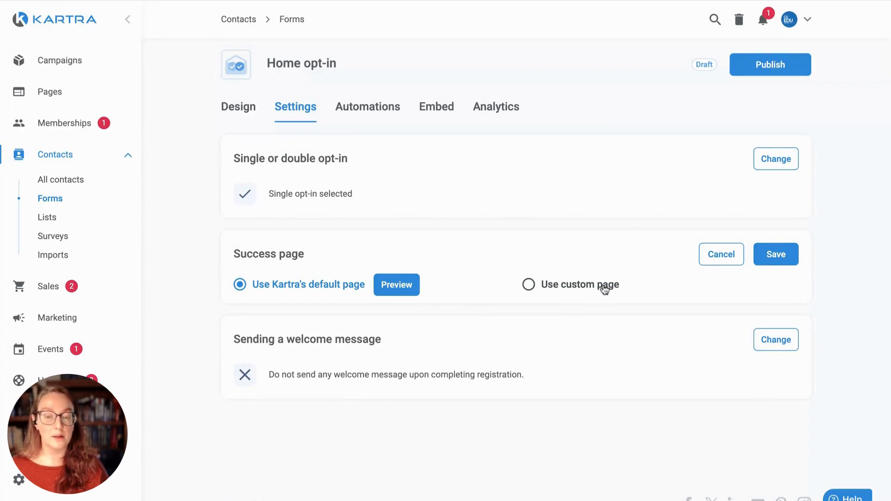
pyautogui.click(769, 259)
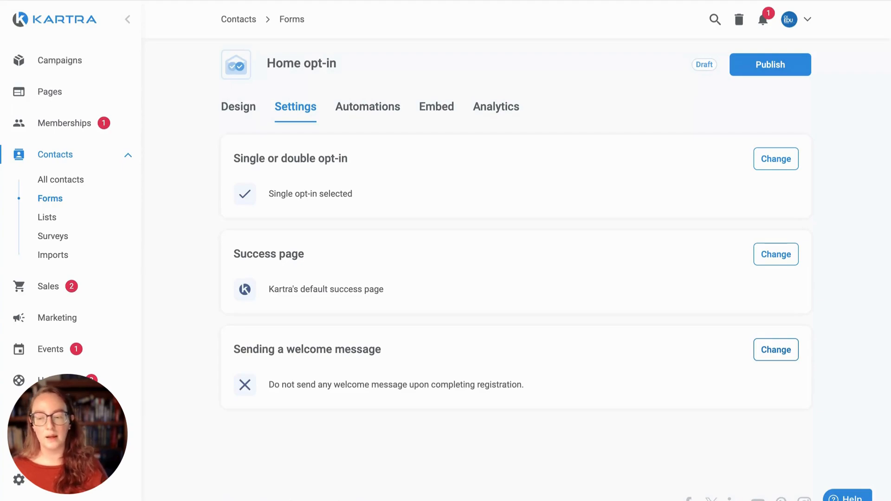
# Step: Turn on a welcome email for the form, sent via the KartraMail gateway, and save
pyautogui.click(776, 350)
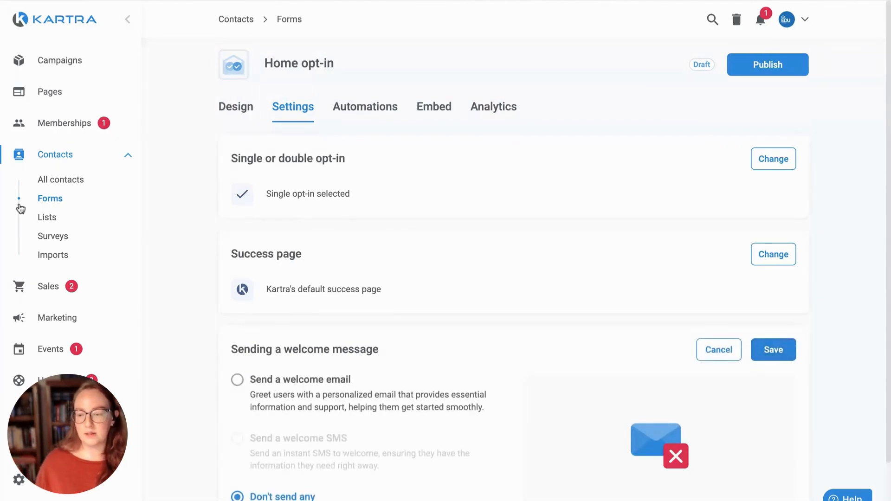
pyautogui.scroll(-1, 424, 239)
pyautogui.scroll(-1, 424, 239)
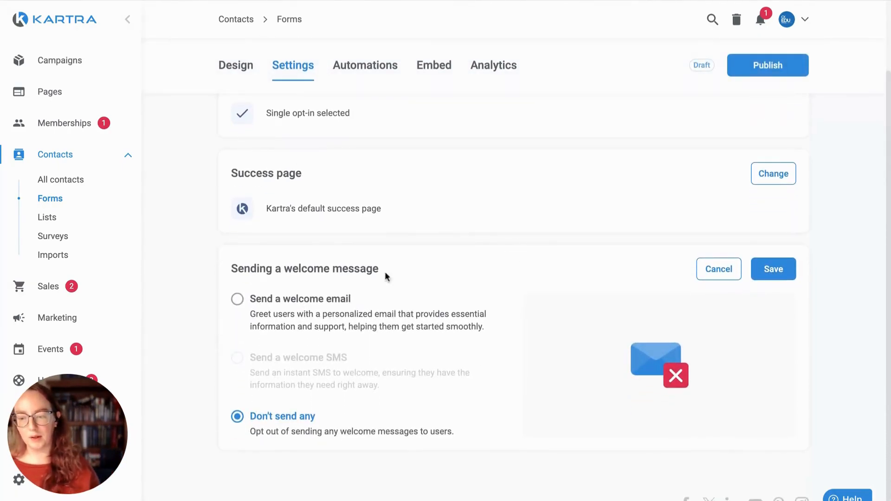
pyautogui.click(253, 300)
pyautogui.scroll(-1, 464, 306)
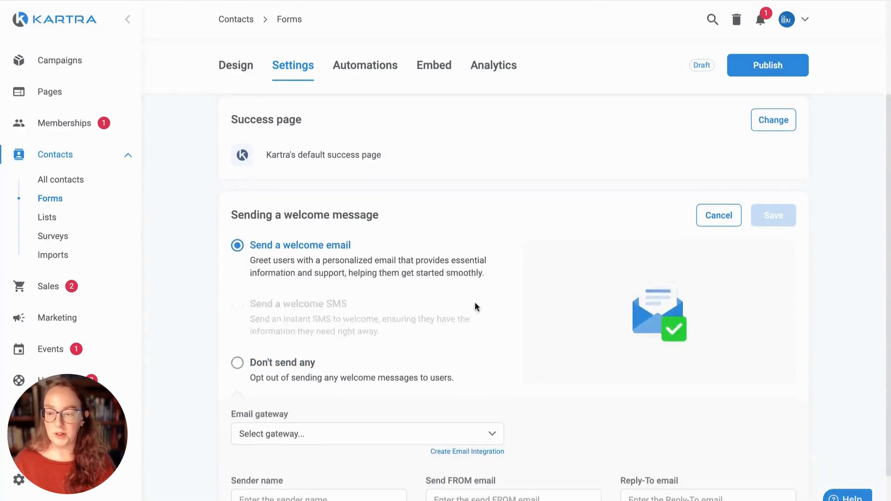
pyautogui.scroll(-2, 475, 306)
pyautogui.click(389, 362)
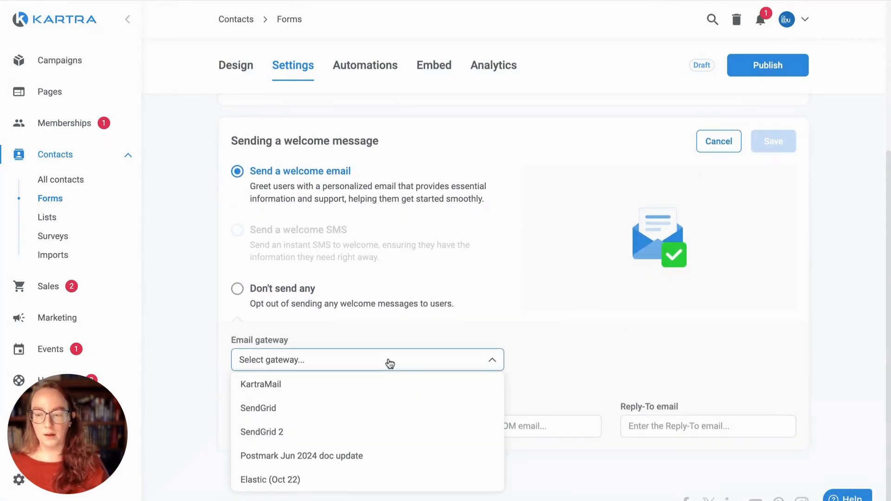
pyautogui.click(296, 384)
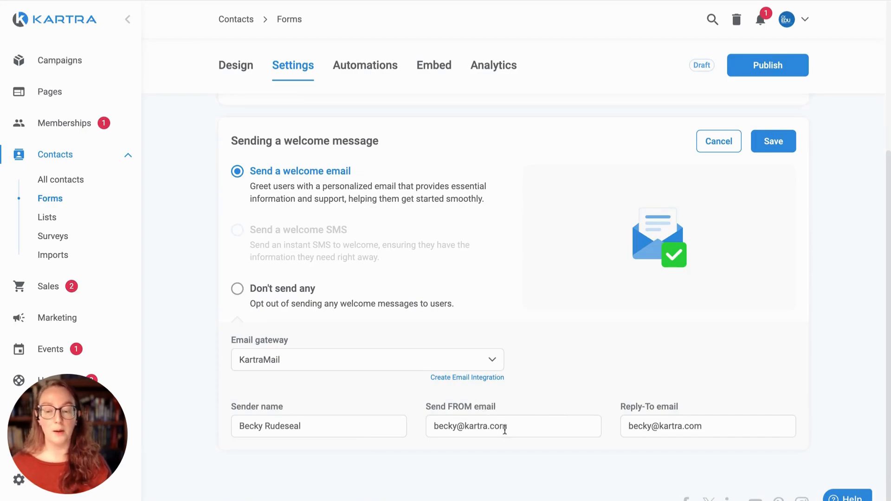
pyautogui.click(777, 145)
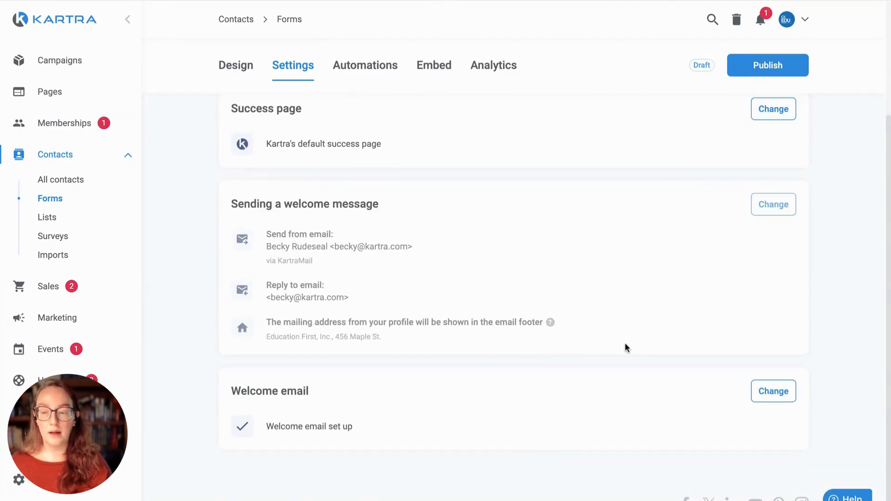
# Step: Save and exit the welcome email editor to mark the email as set up
pyautogui.click(781, 392)
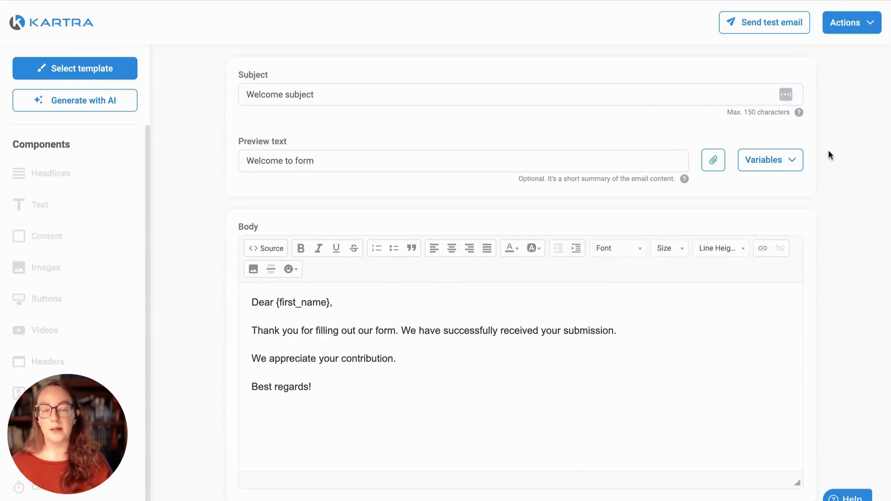
pyautogui.click(864, 23)
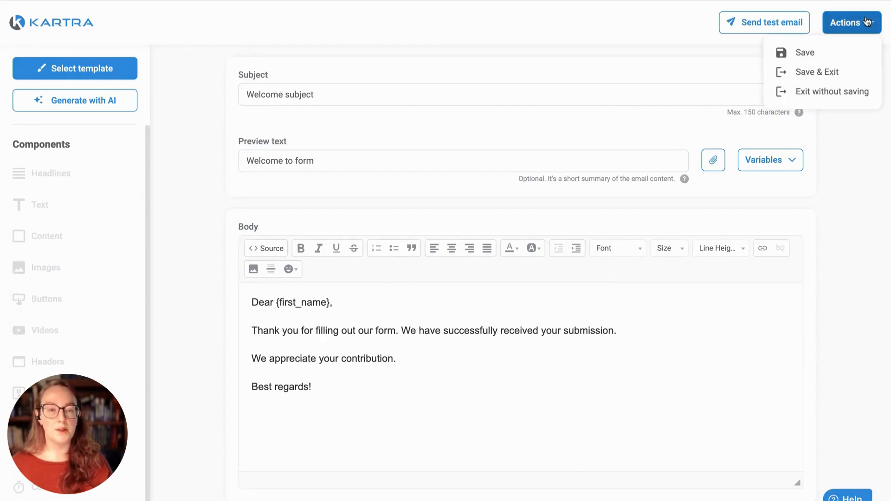
pyautogui.click(830, 72)
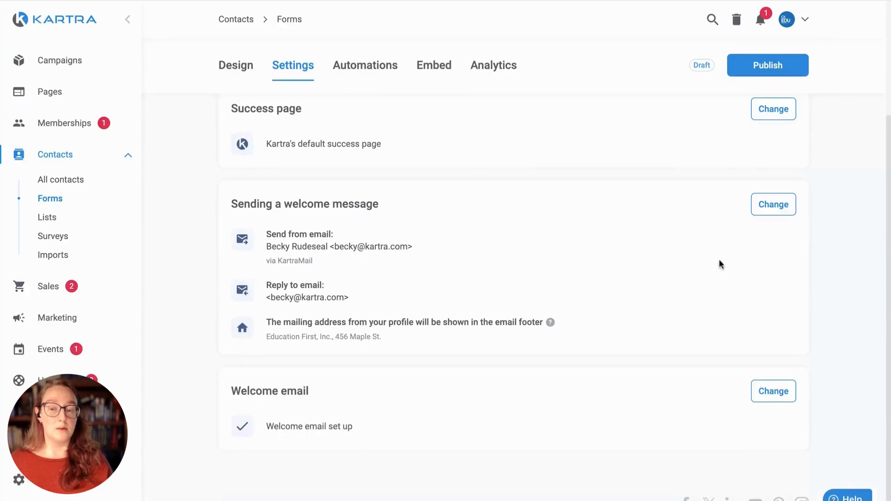
pyautogui.scroll(1, 738, 247)
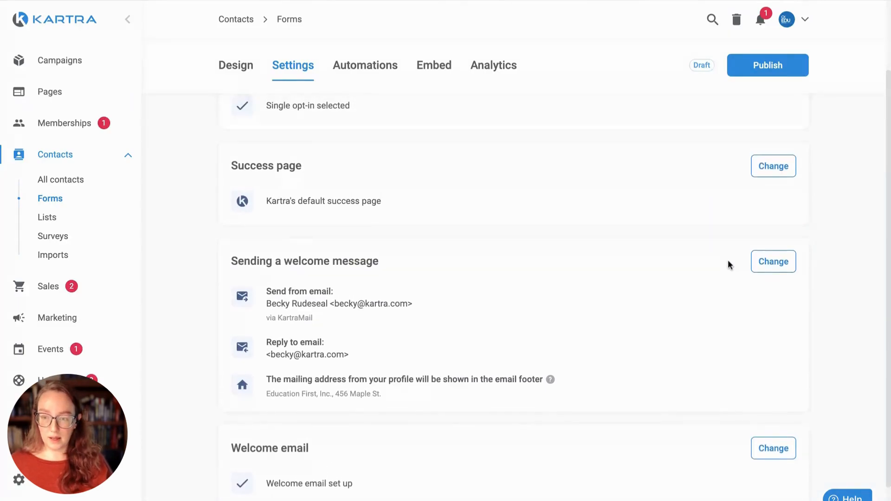
pyautogui.scroll(1, 506, 235)
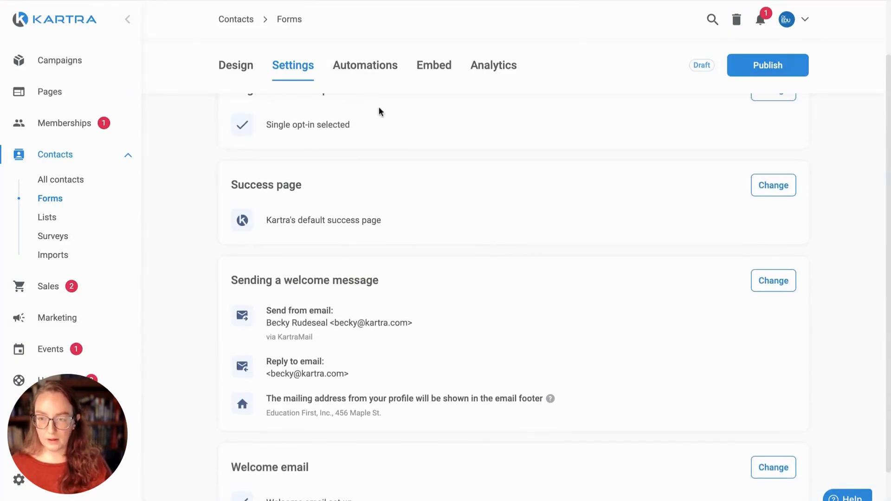
pyautogui.click(371, 75)
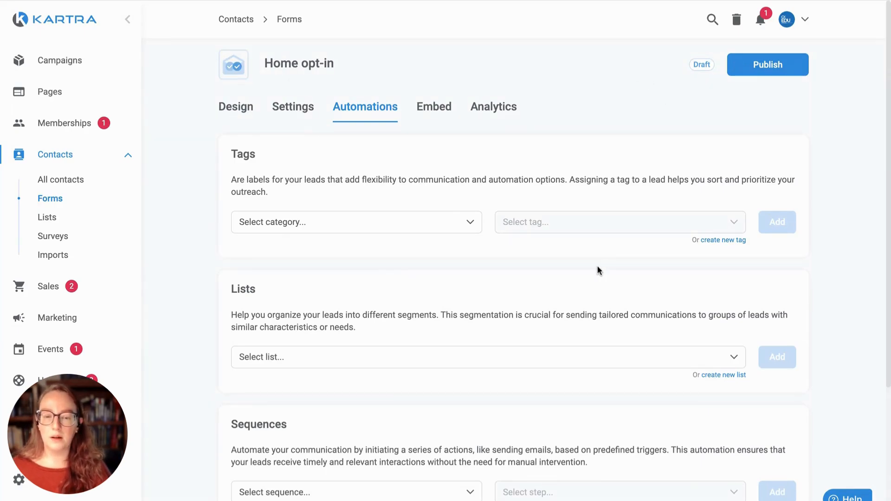
# Step: Add the 00 MASTER list to the form's automations, adding no other lists
pyautogui.scroll(-3, 597, 267)
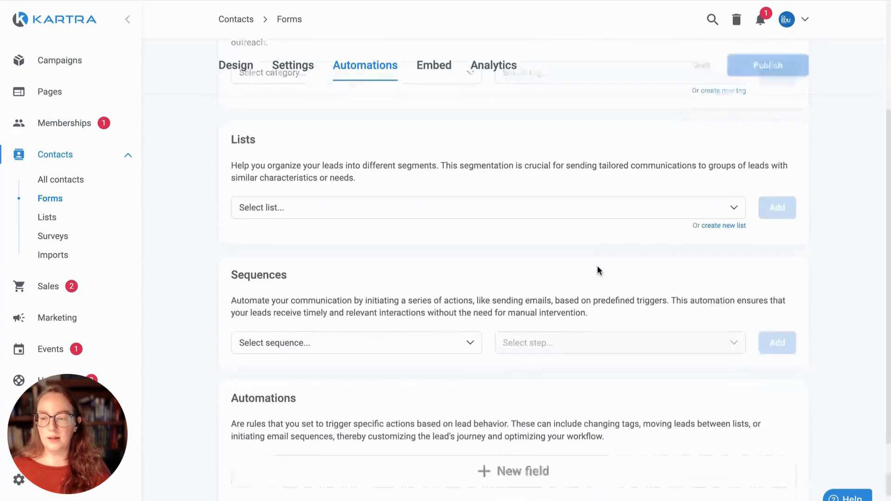
pyautogui.click(371, 208)
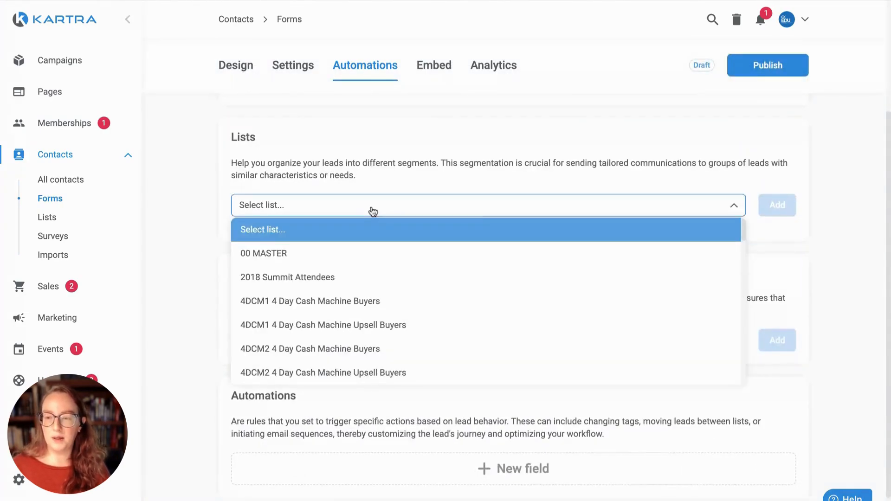
pyautogui.click(292, 255)
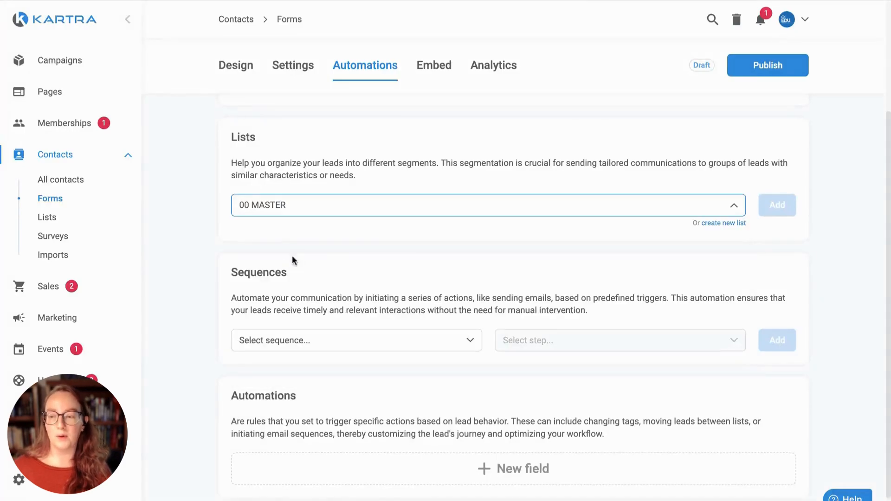
pyautogui.click(776, 208)
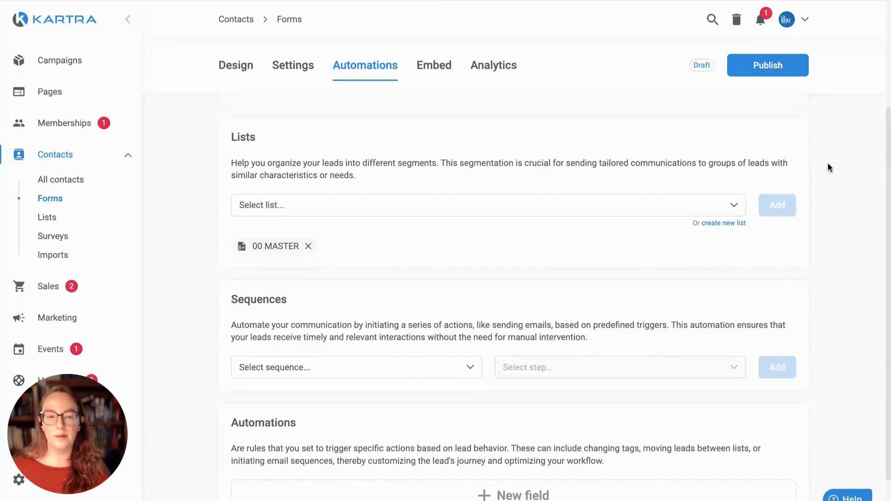
pyautogui.click(694, 204)
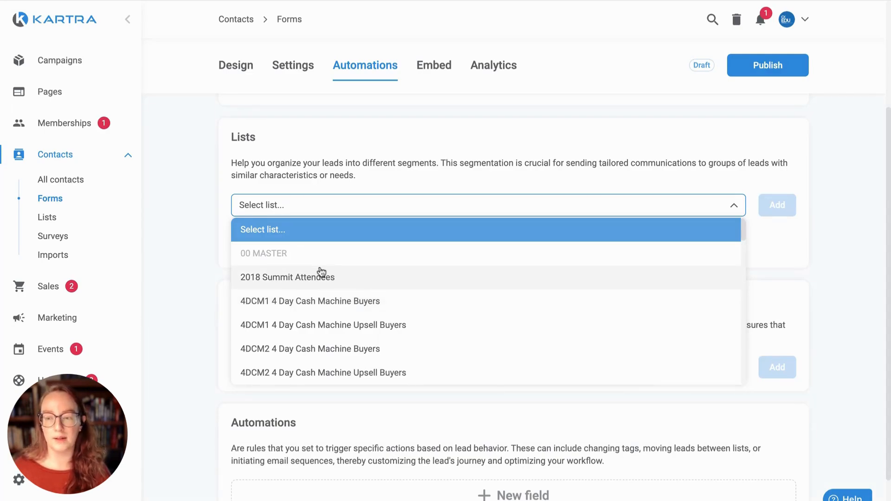
pyautogui.click(789, 231)
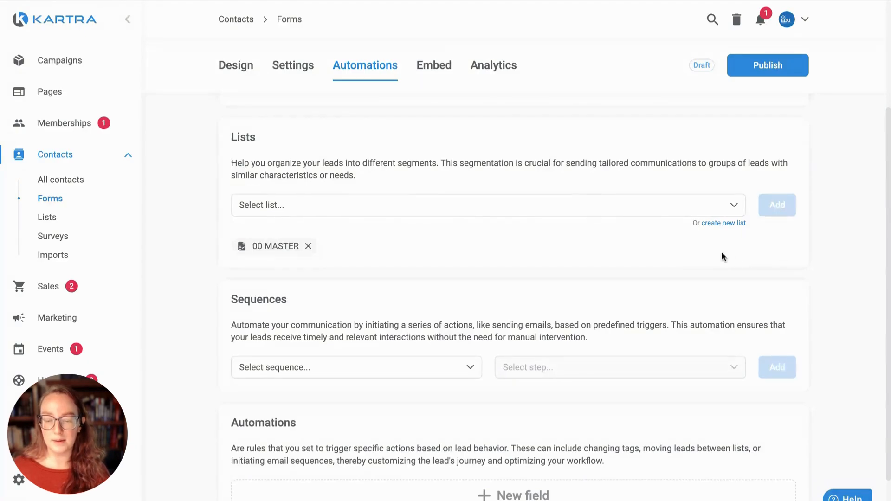
pyautogui.scroll(-2, 721, 253)
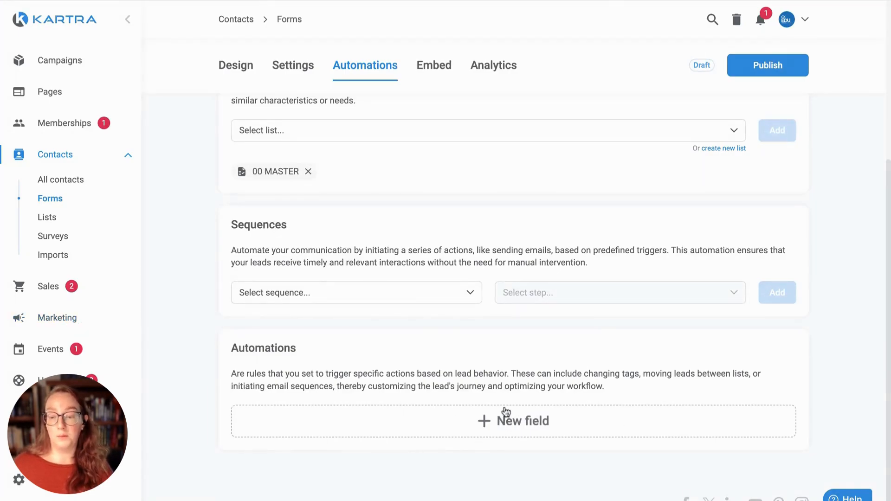
pyautogui.scroll(5, 561, 385)
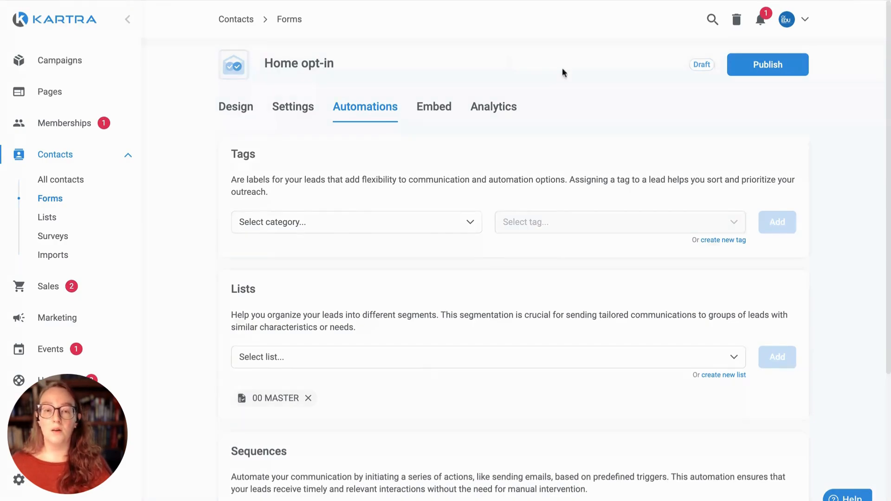
# Step: Publish the Home opt-in form and bring up its embed code
pyautogui.click(762, 70)
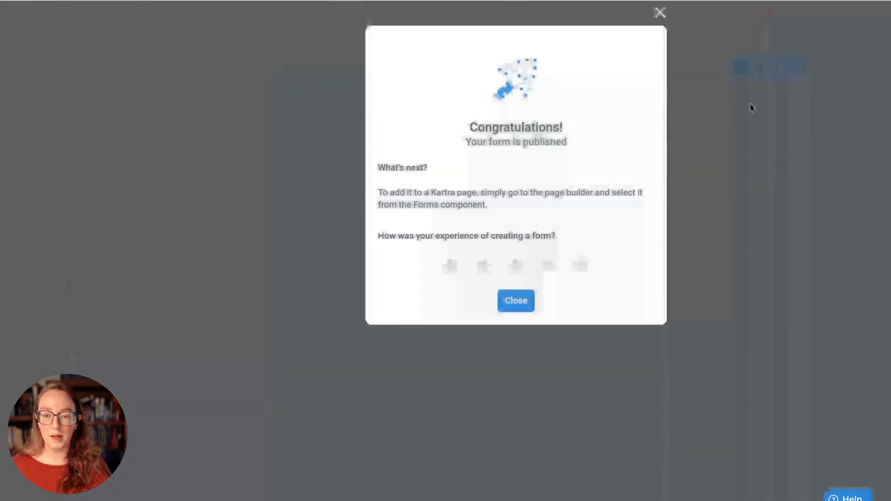
pyautogui.click(499, 307)
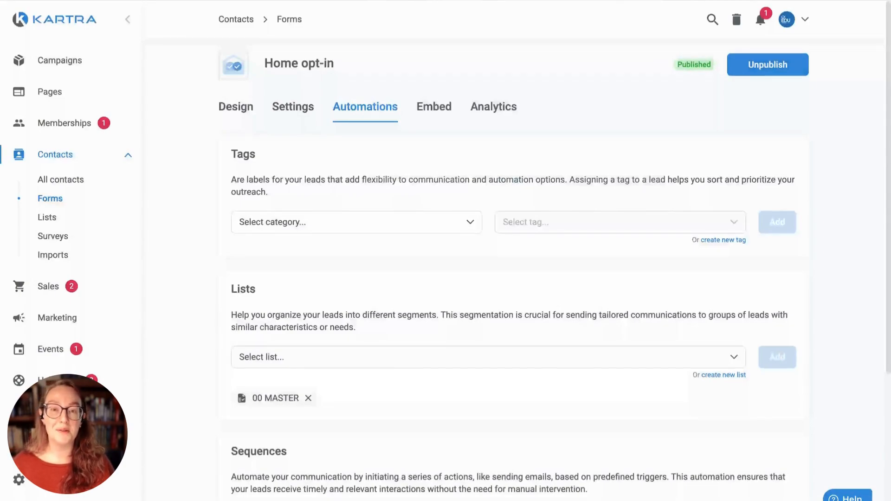
pyautogui.click(440, 112)
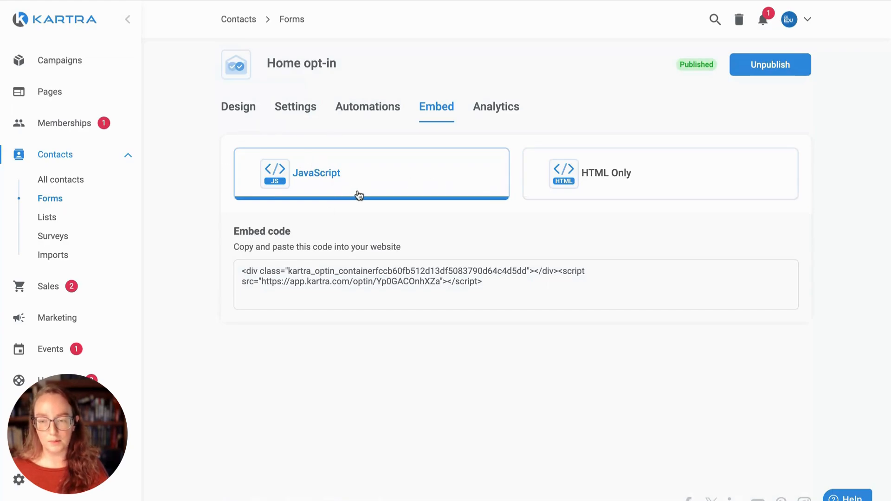
# Step: Compare the HTML Only code, then select the entire JavaScript embed code
pyautogui.click(611, 195)
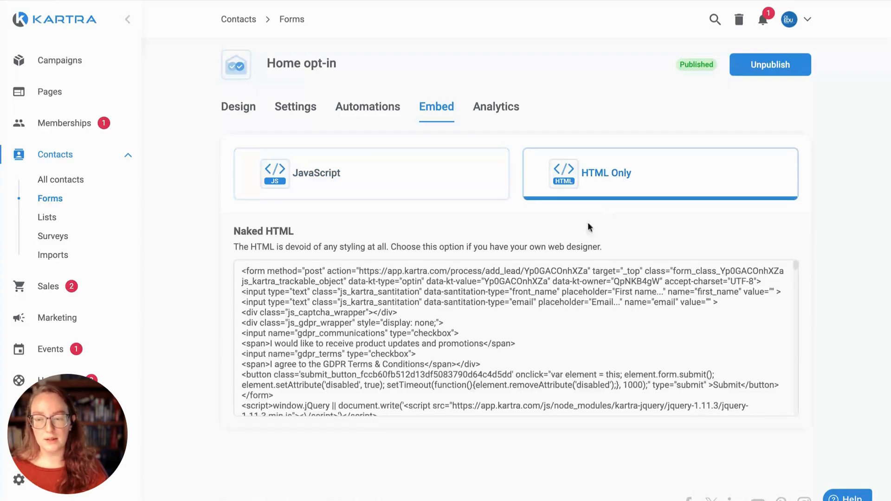
pyautogui.moveTo(402, 248); pyautogui.dragTo(636, 248)
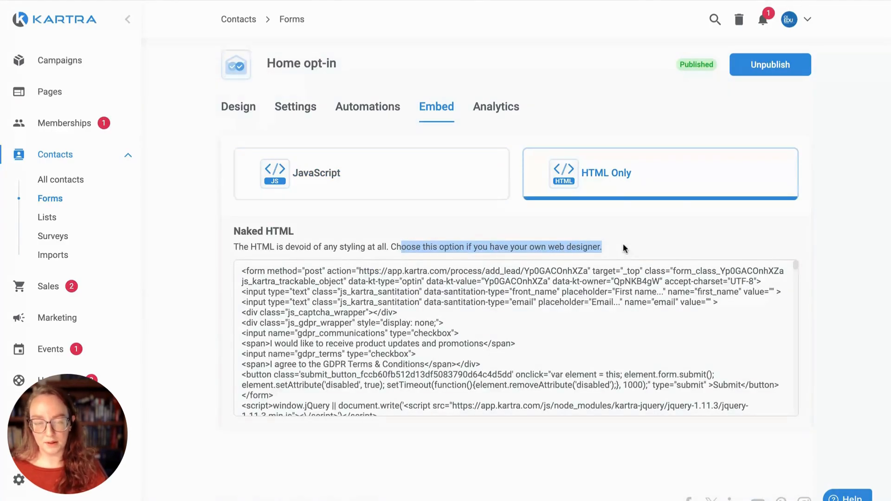
pyautogui.click(446, 183)
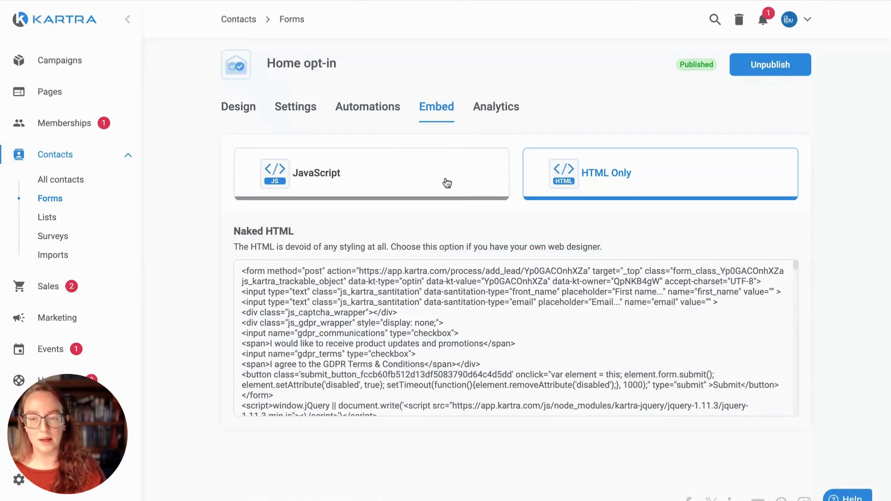
pyautogui.click(294, 179)
pyautogui.moveTo(483, 282); pyautogui.dragTo(614, 295)
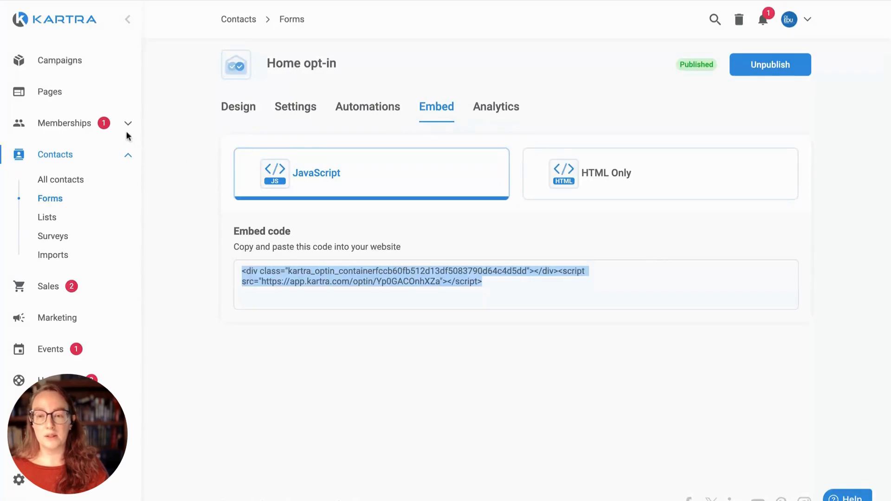
pyautogui.click(54, 95)
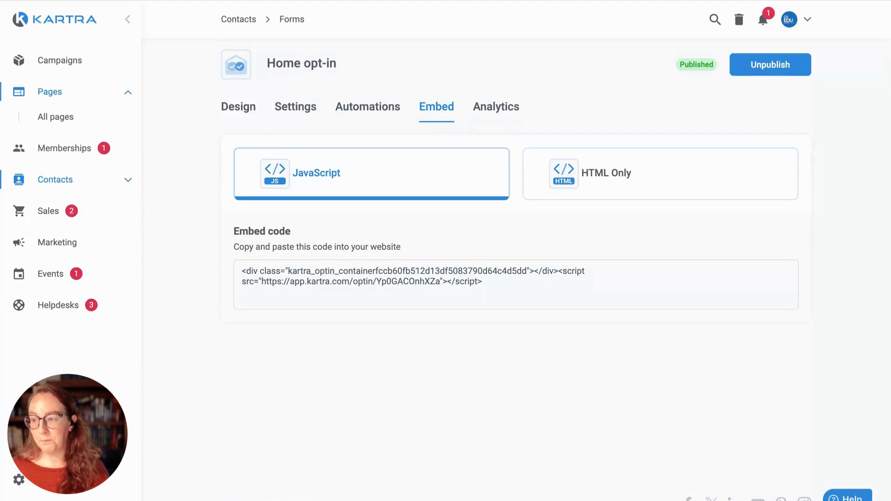
# Step: Start a new page named 'Home with opt-in' from All pages, leaving no category
pyautogui.click(70, 119)
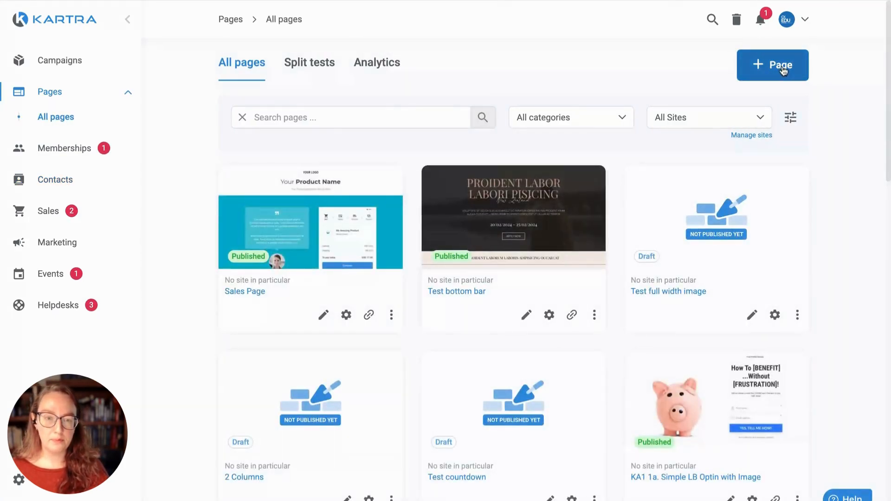
pyautogui.click(783, 66)
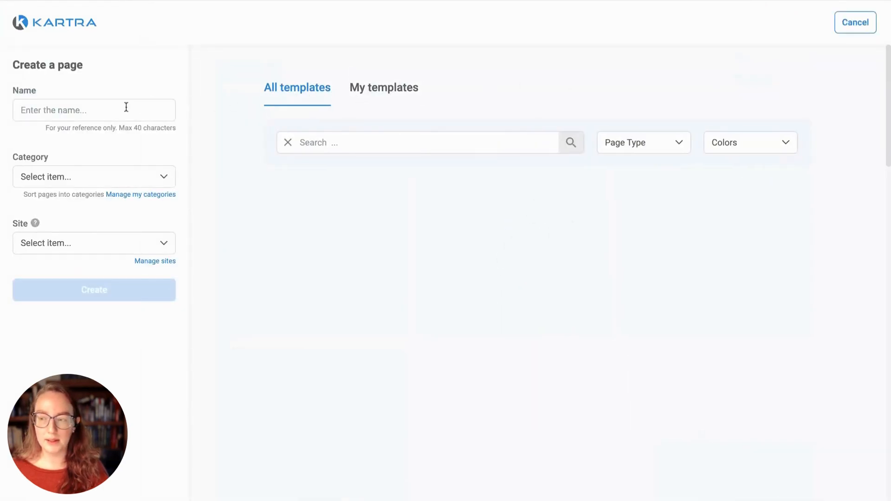
pyautogui.click(128, 110)
pyautogui.write('fi')
pyautogui.press('BackSpace')
pyautogui.press('BackSpace')
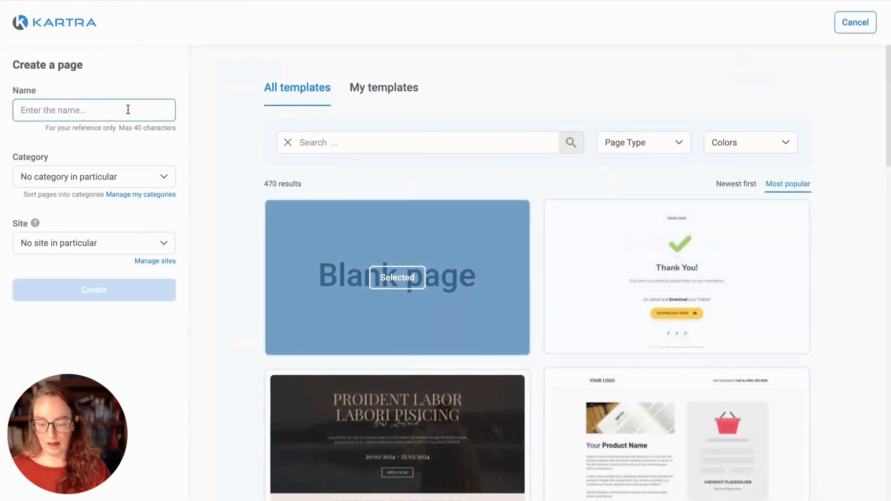
pyautogui.write('Home with ')
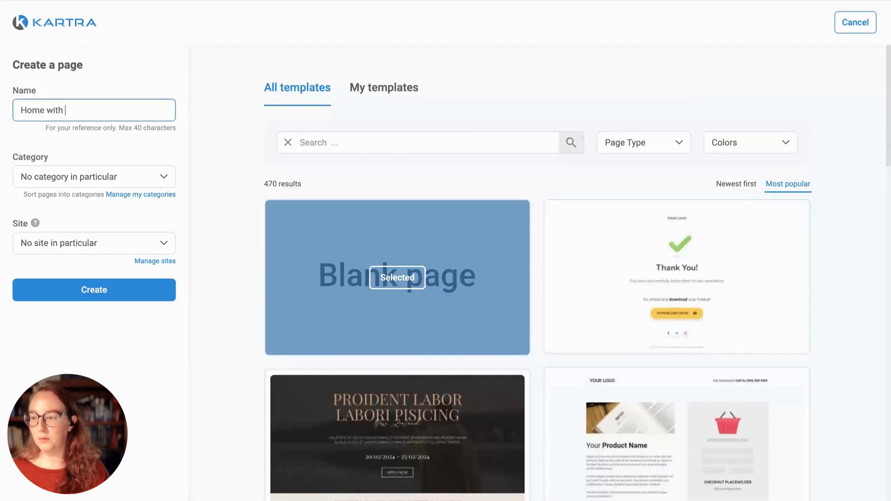
pyautogui.write('opt-in')
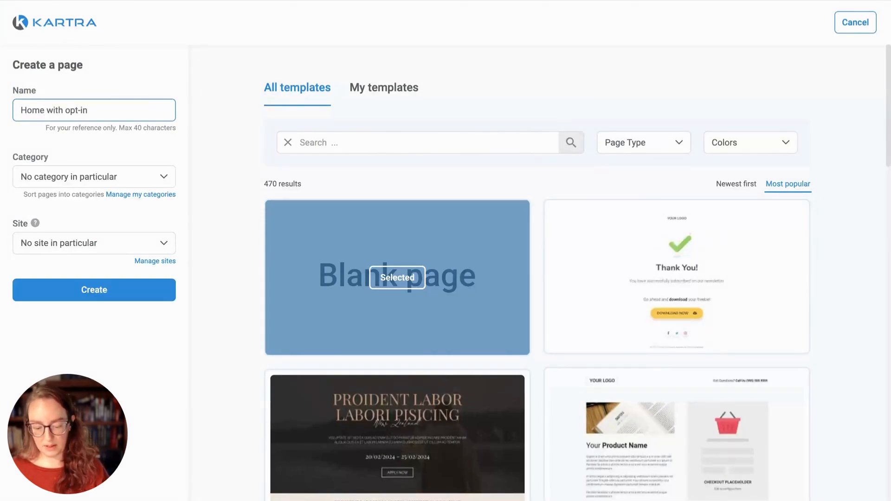
pyautogui.click(128, 177)
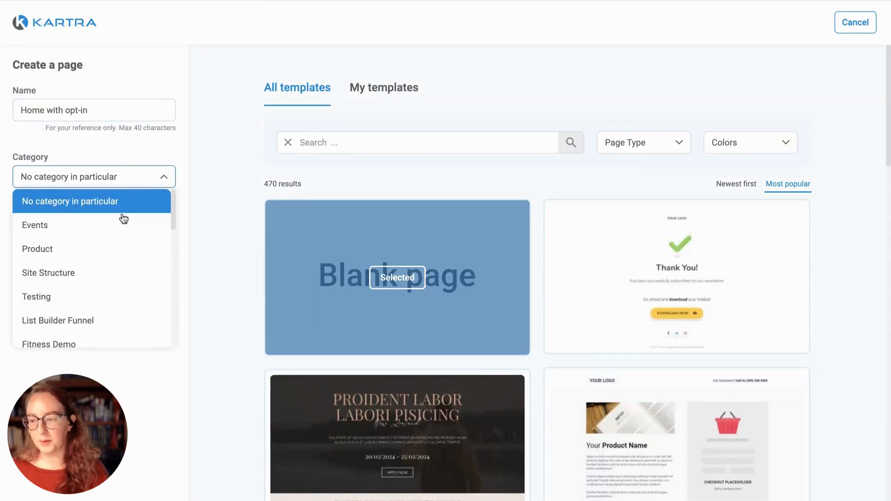
pyautogui.click(145, 184)
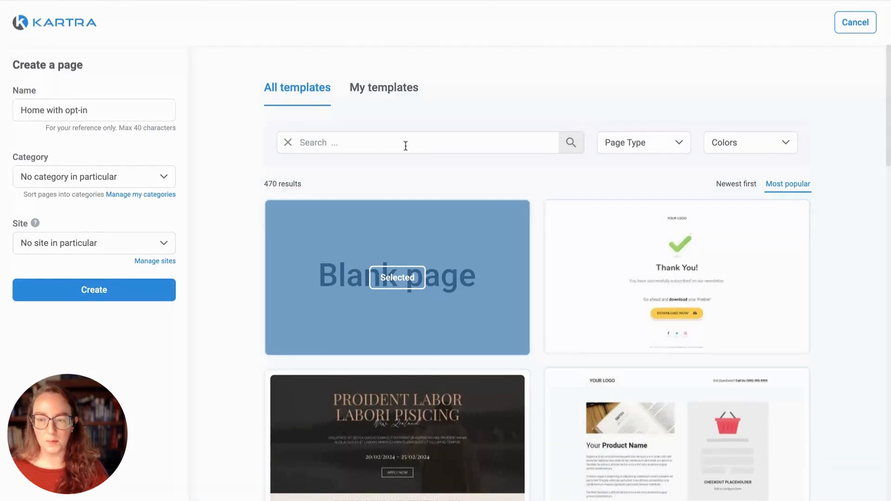
pyautogui.click(621, 148)
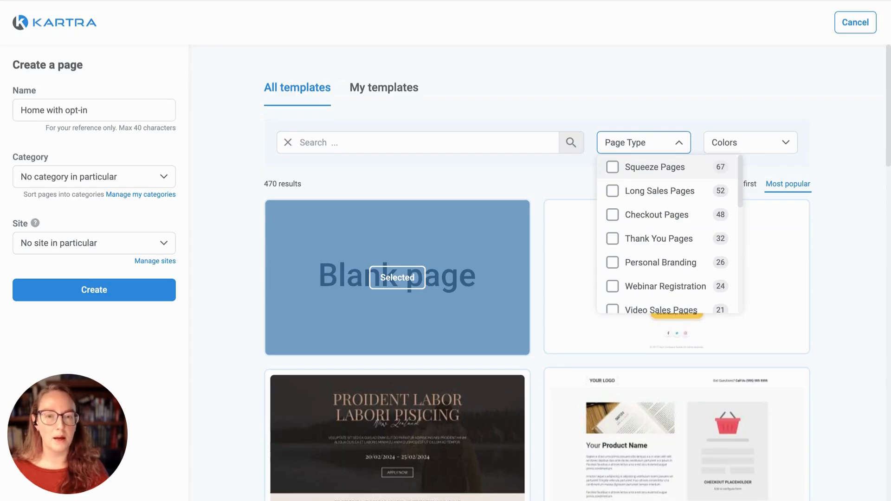
# Step: Filter templates to Squeeze Pages and create the page from the Book sign-up template
pyautogui.click(654, 167)
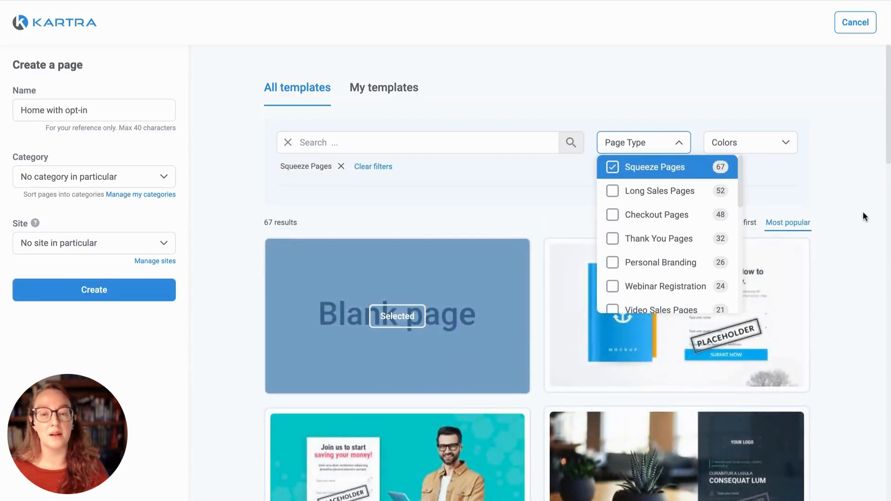
pyautogui.click(858, 214)
pyautogui.scroll(-5, 848, 218)
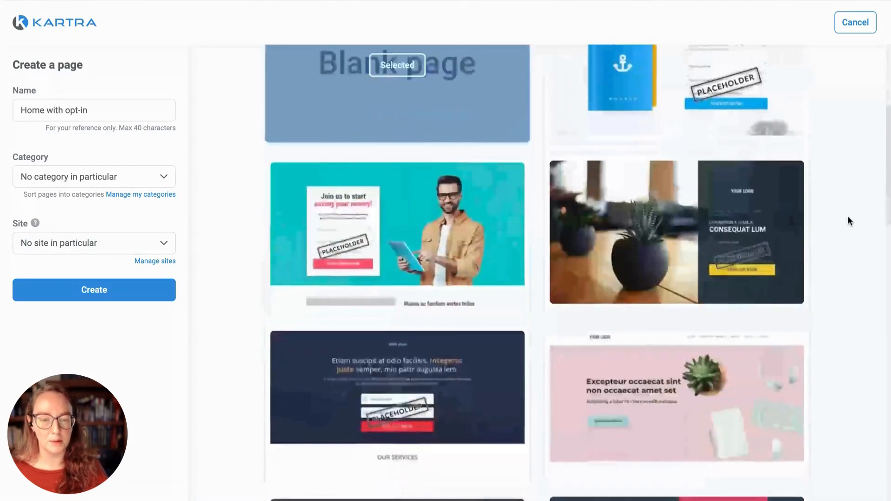
pyautogui.scroll(2, 847, 215)
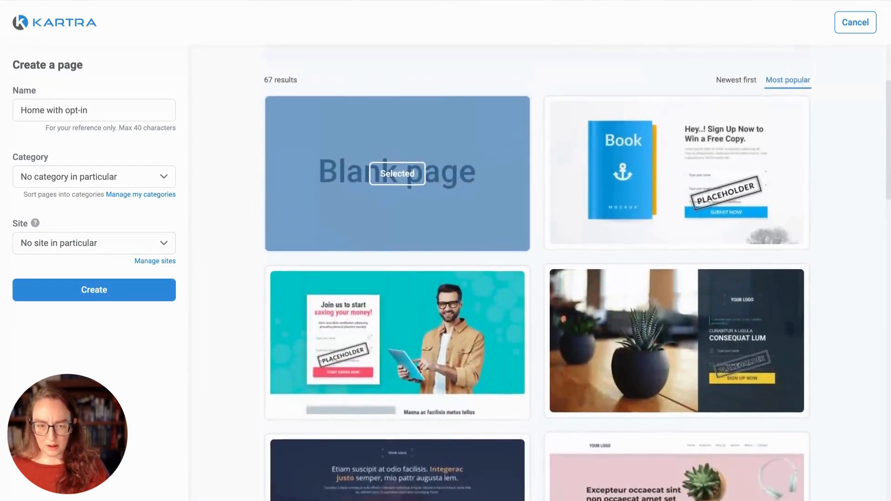
pyautogui.click(677, 191)
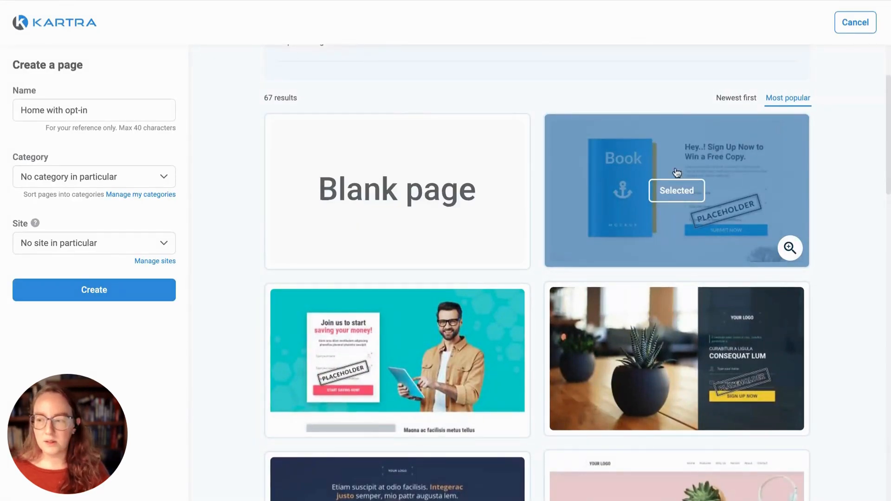
pyautogui.scroll(-4, 564, 260)
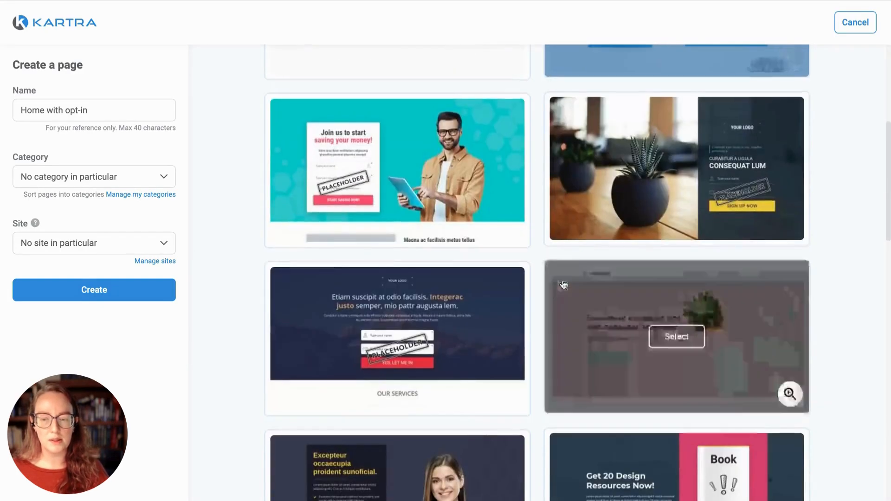
pyautogui.scroll(-14, 563, 285)
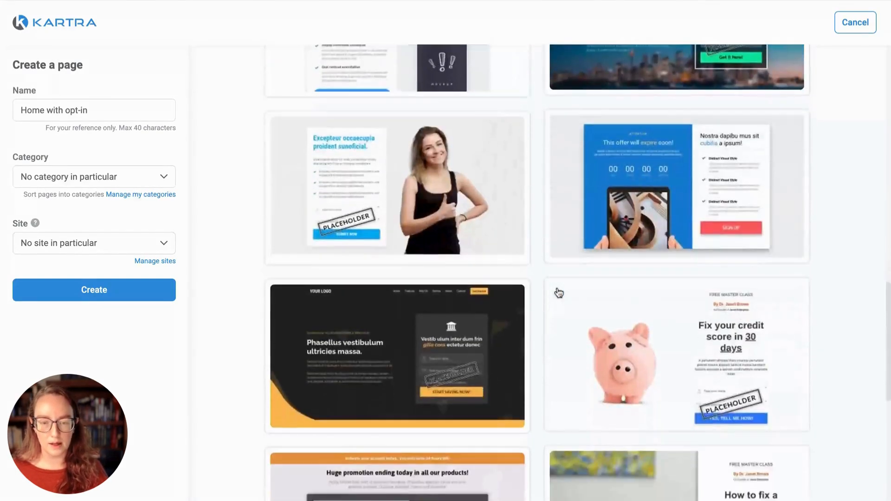
pyautogui.scroll(18, 558, 293)
pyautogui.click(91, 292)
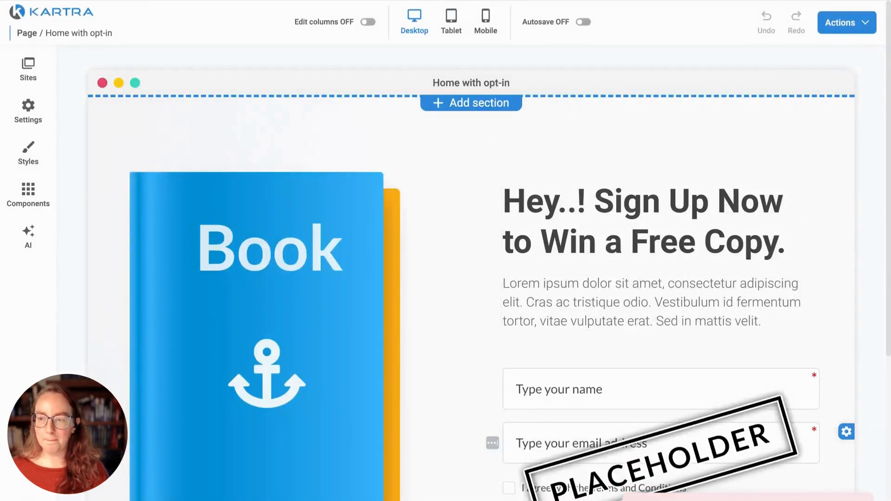
# Step: Load the Home opt-in form into the page's opt-in block and apply it
pyautogui.scroll(-1, 380, 194)
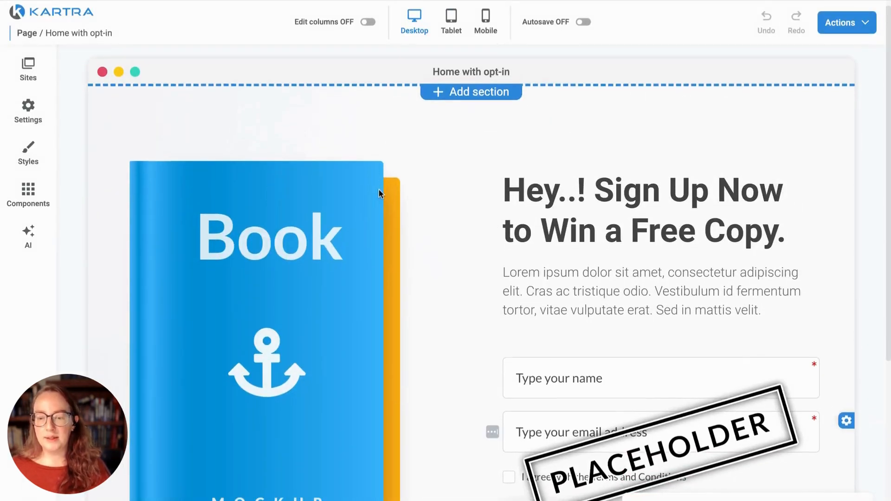
pyautogui.scroll(-4, 393, 200)
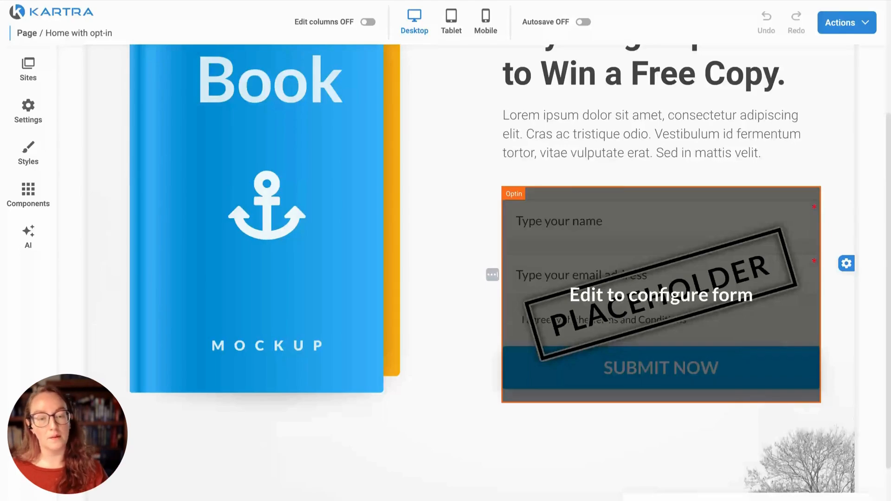
pyautogui.click(647, 234)
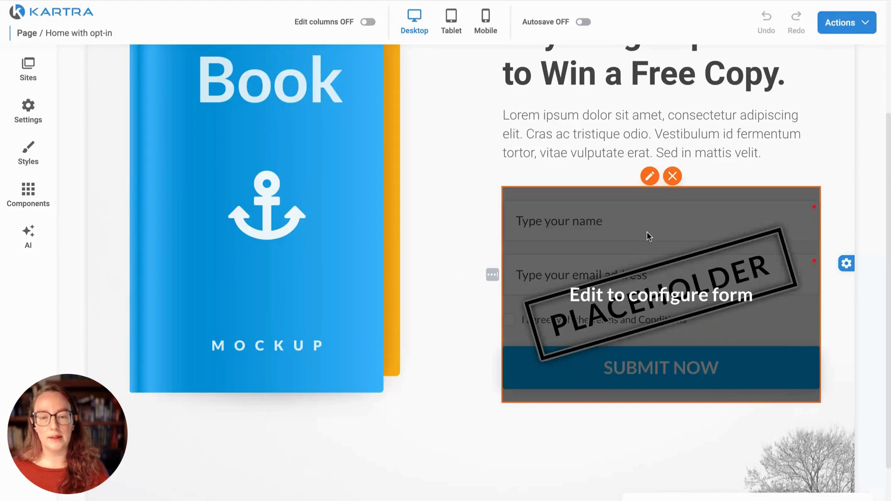
pyautogui.click(650, 177)
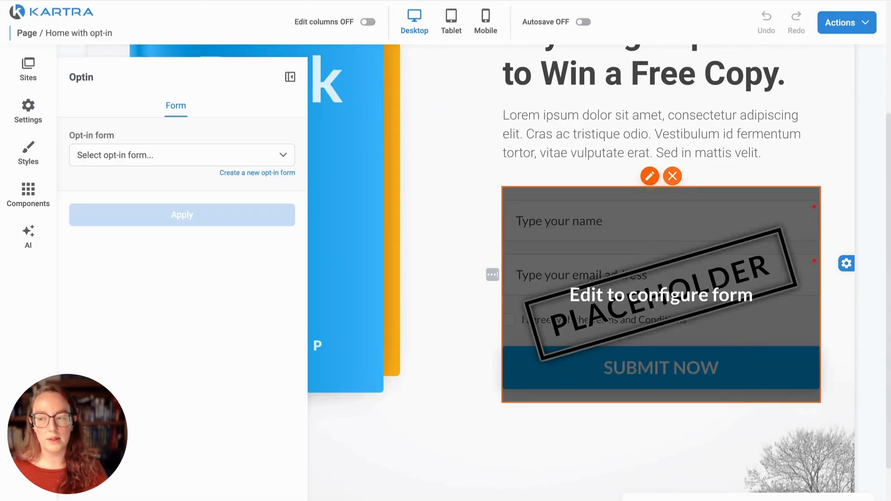
pyautogui.click(137, 157)
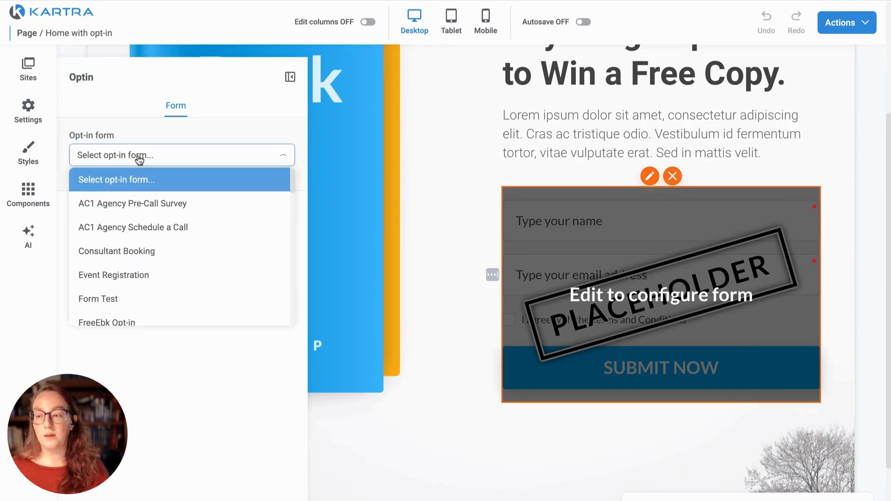
pyautogui.scroll(-4, 212, 242)
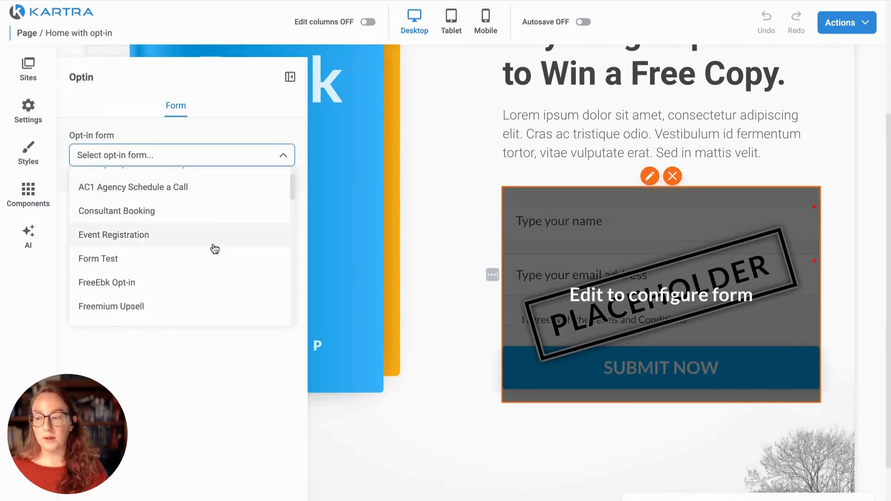
pyautogui.scroll(-2, 186, 255)
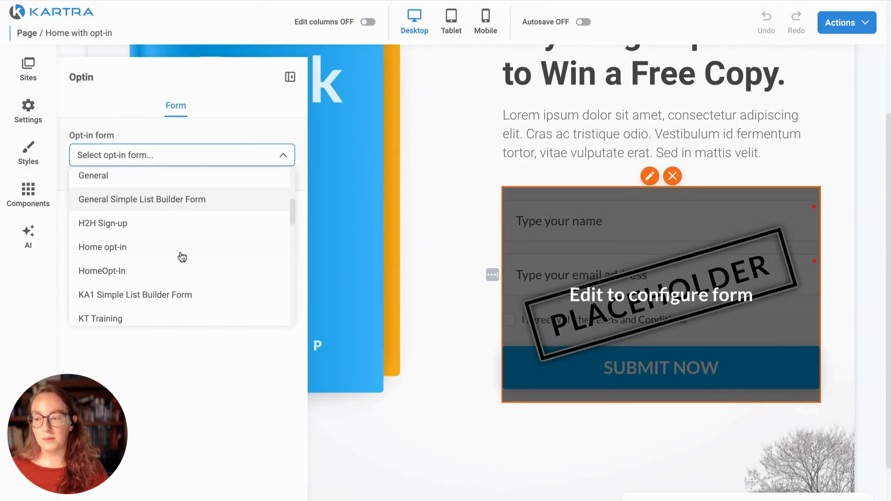
pyautogui.click(125, 249)
pyautogui.click(182, 221)
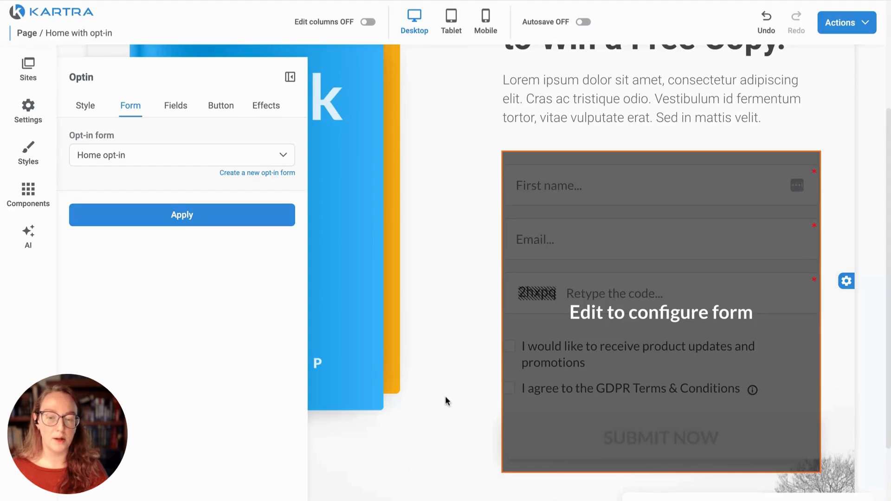
# Step: Review the page's headline, placeholder paragraph, book mockup and opt-in form with captcha
pyautogui.scroll(-2, 469, 318)
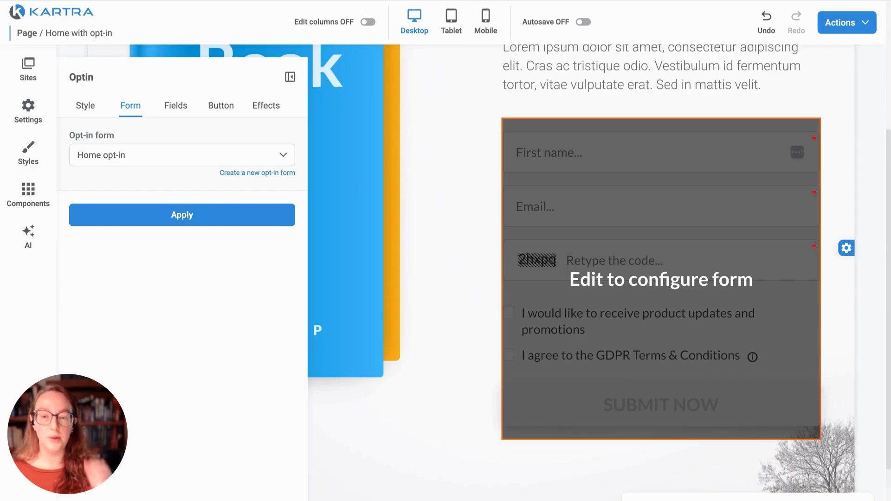
pyautogui.scroll(4, 464, 288)
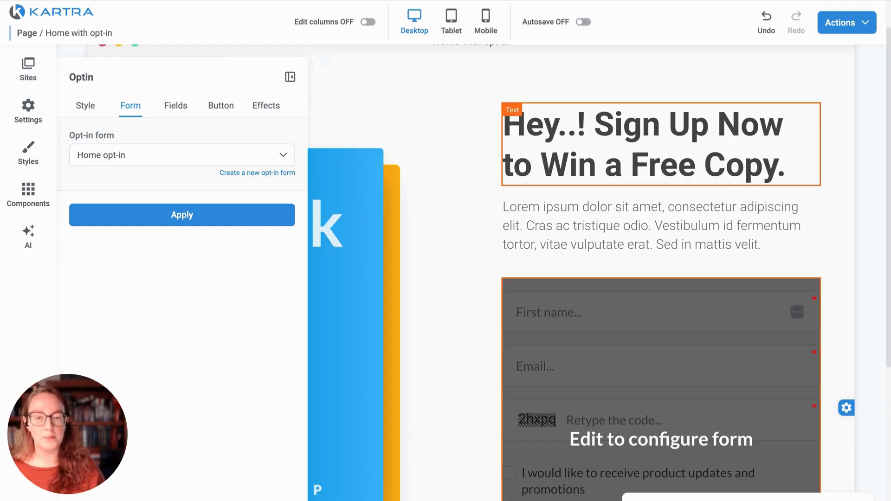
pyautogui.click(659, 170)
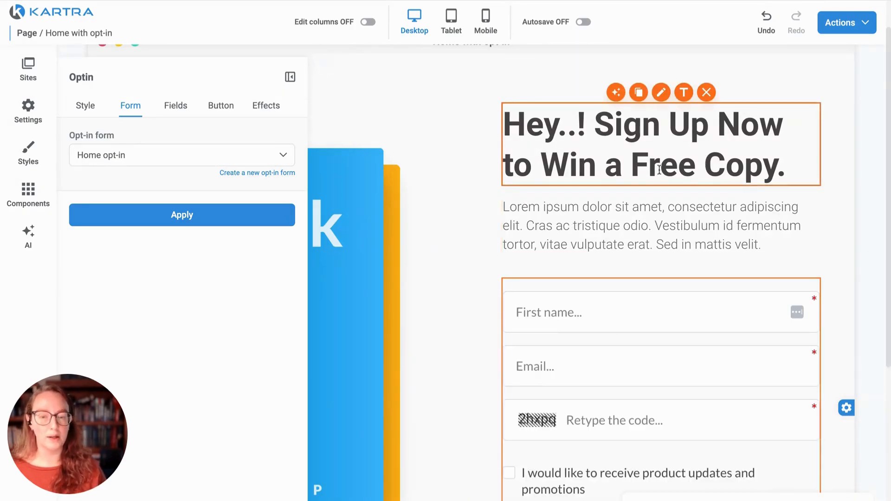
pyautogui.scroll(-2, 444, 280)
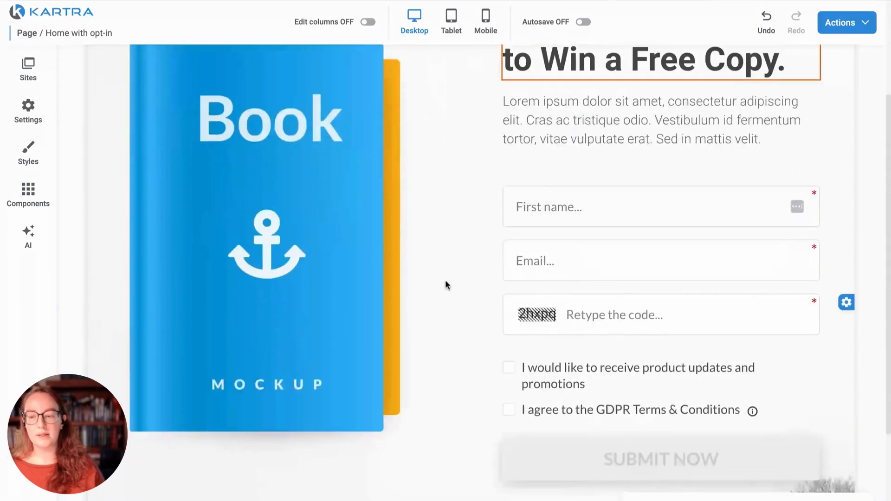
pyautogui.scroll(1, 446, 280)
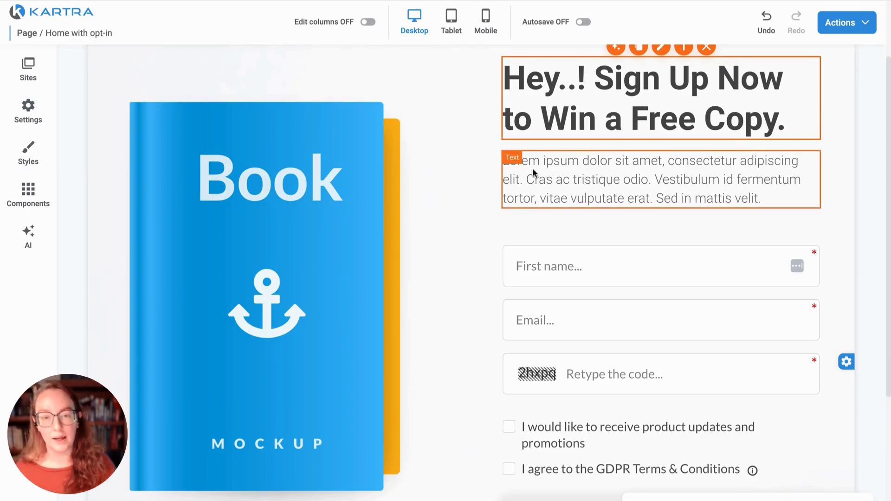
pyautogui.scroll(-1, 674, 277)
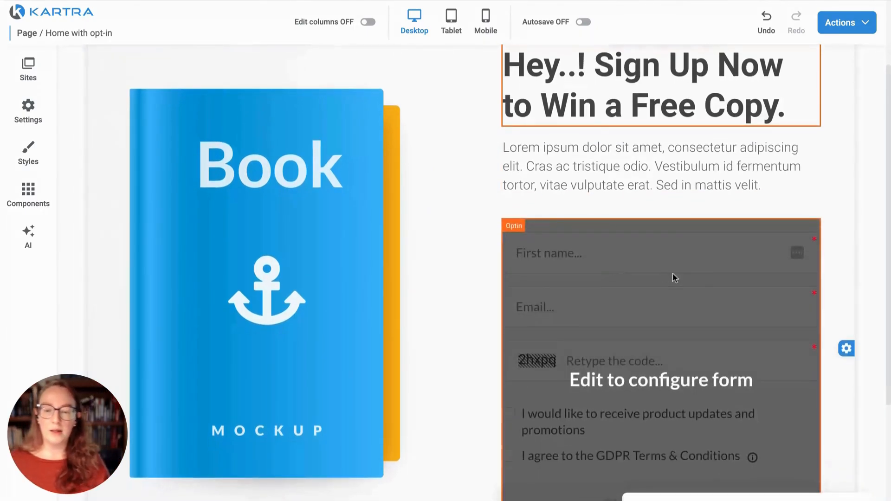
pyautogui.scroll(-4, 642, 310)
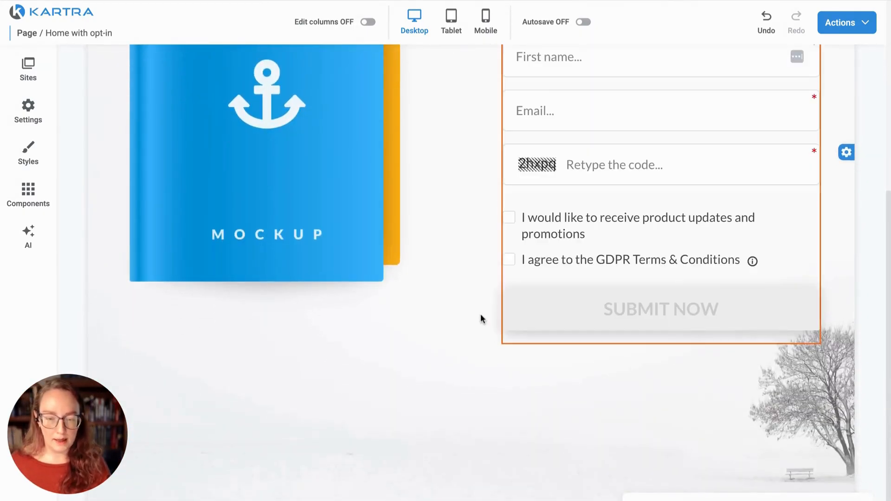
pyautogui.scroll(1, 478, 311)
pyautogui.scroll(5, 472, 301)
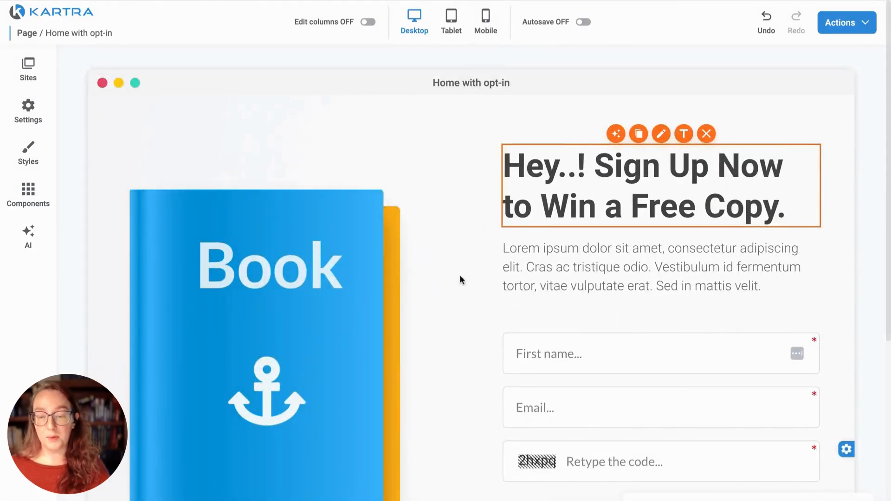
pyautogui.scroll(-1, 489, 269)
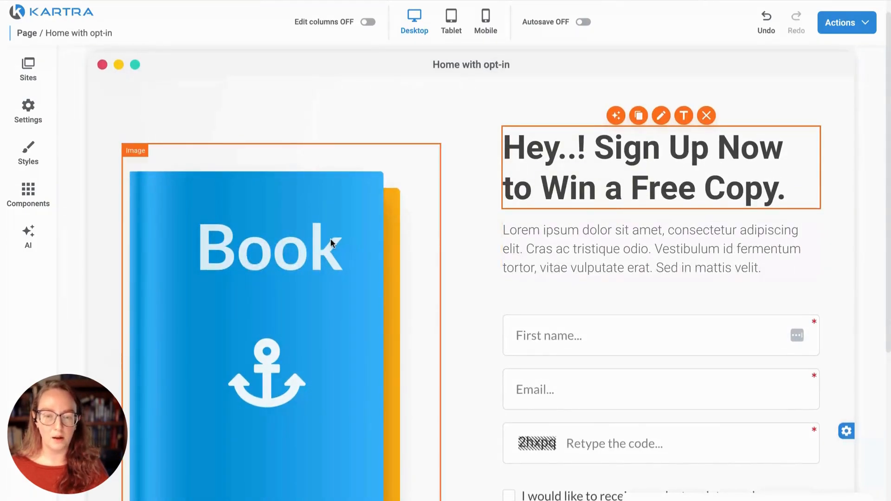
# Step: Open the book mockup's image settings and browse the Image library for a replacement
pyautogui.click(264, 231)
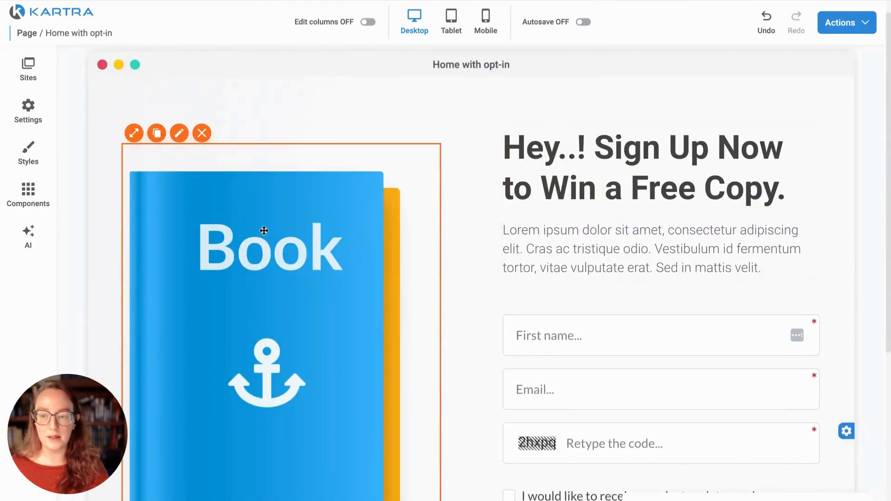
pyautogui.click(180, 136)
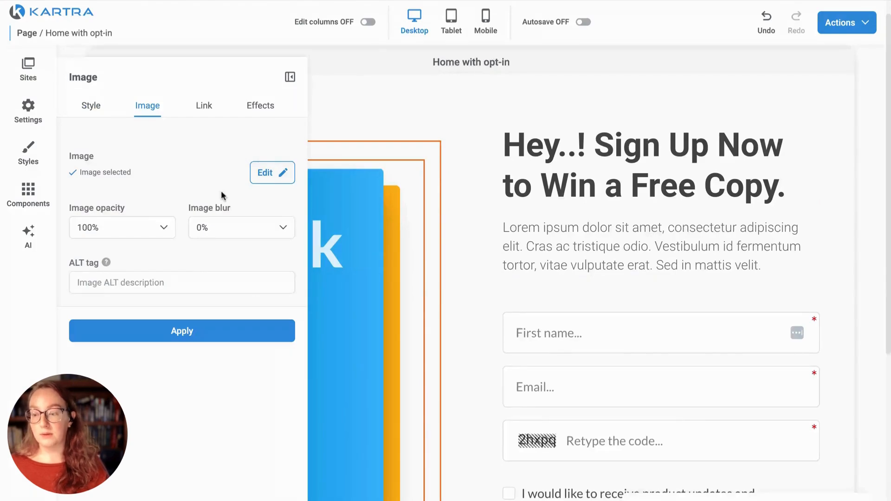
pyautogui.click(265, 173)
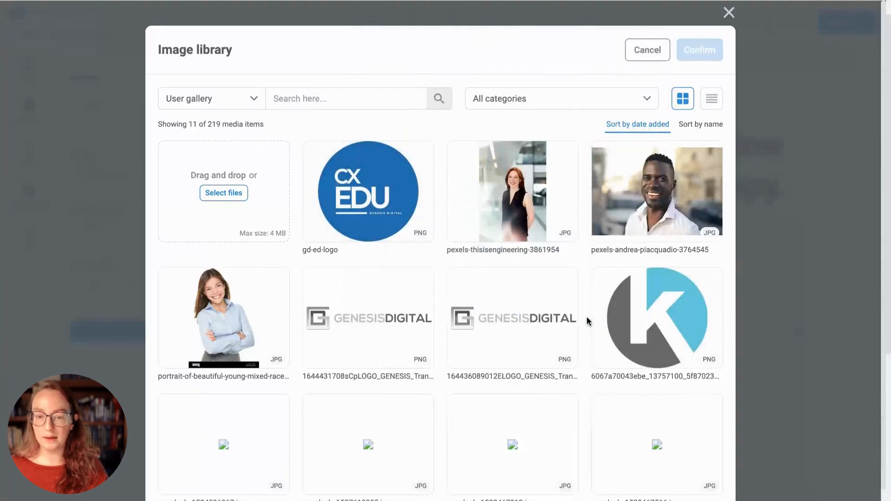
pyautogui.scroll(-1, 586, 316)
pyautogui.click(424, 489)
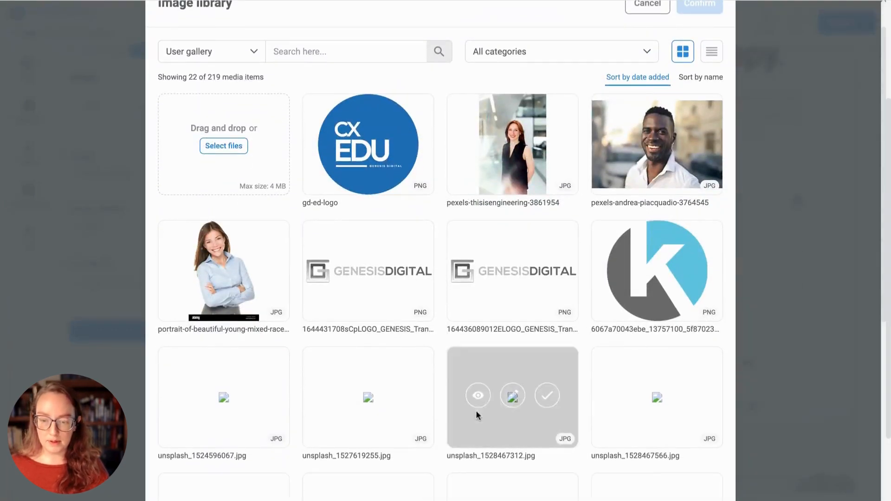
pyautogui.scroll(-8, 442, 417)
pyautogui.scroll(5, 445, 395)
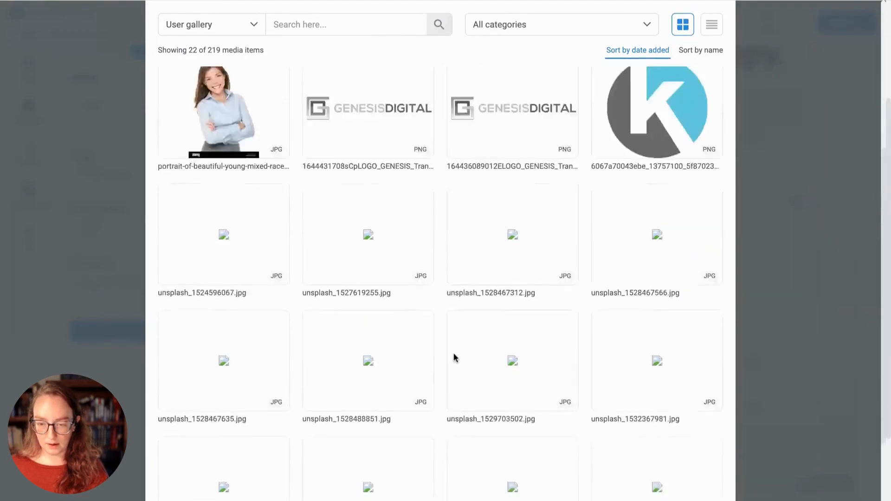
pyautogui.scroll(5, 453, 352)
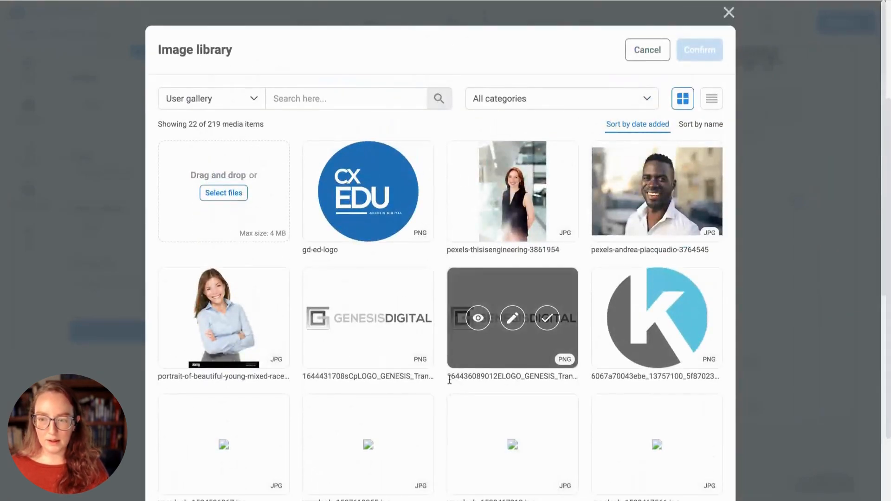
# Step: Swap in the pexels-thisisengineering-3861954 office photo and apply it to the page
pyautogui.click(547, 191)
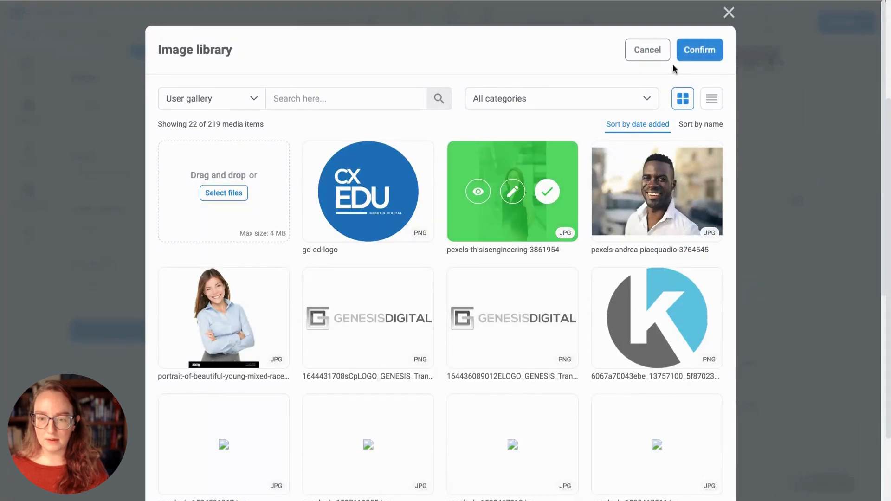
pyautogui.click(687, 52)
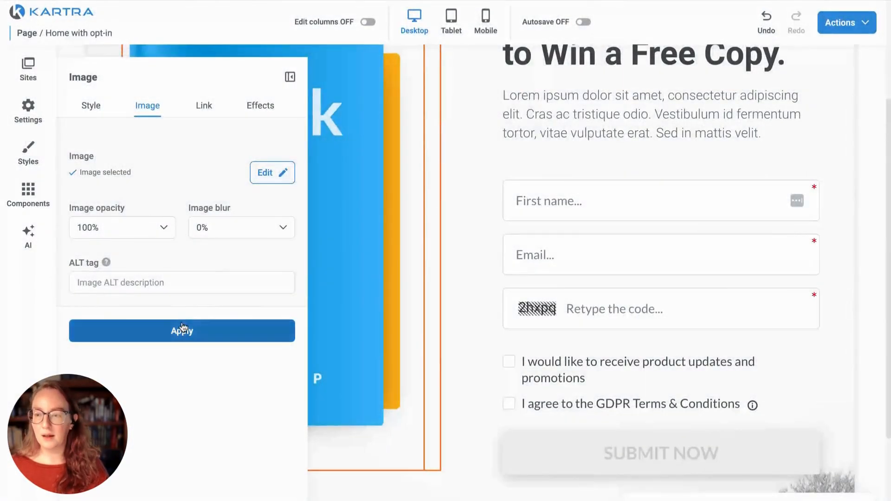
pyautogui.click(181, 330)
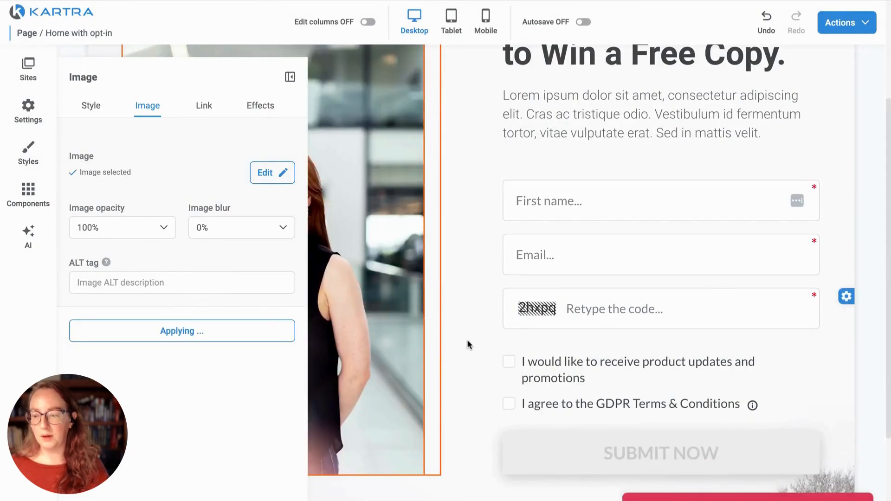
pyautogui.scroll(2, 465, 305)
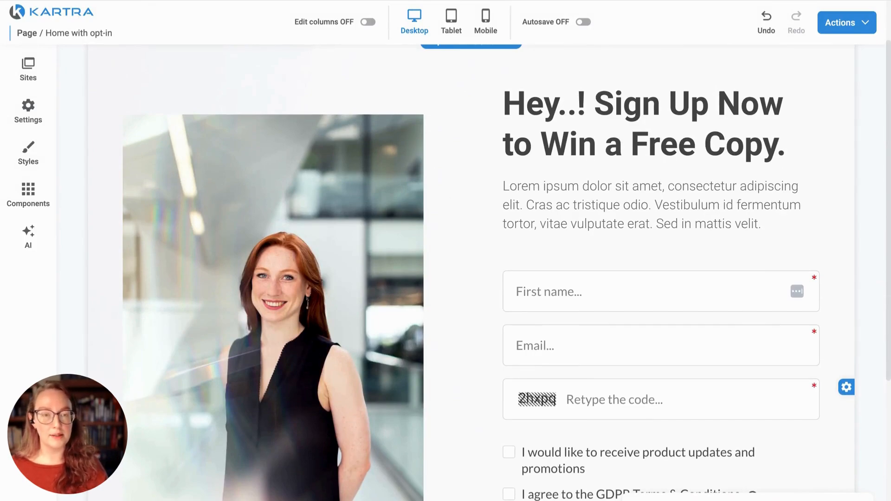
pyautogui.scroll(-5, 458, 211)
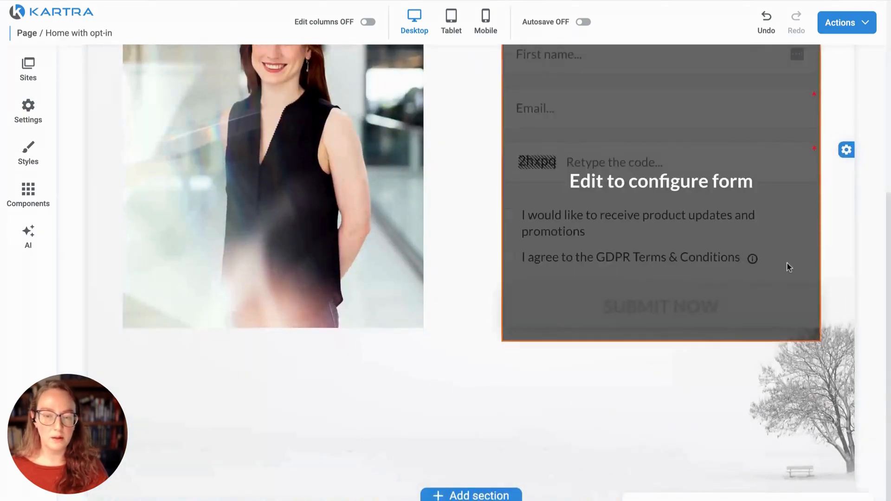
pyautogui.scroll(6, 836, 254)
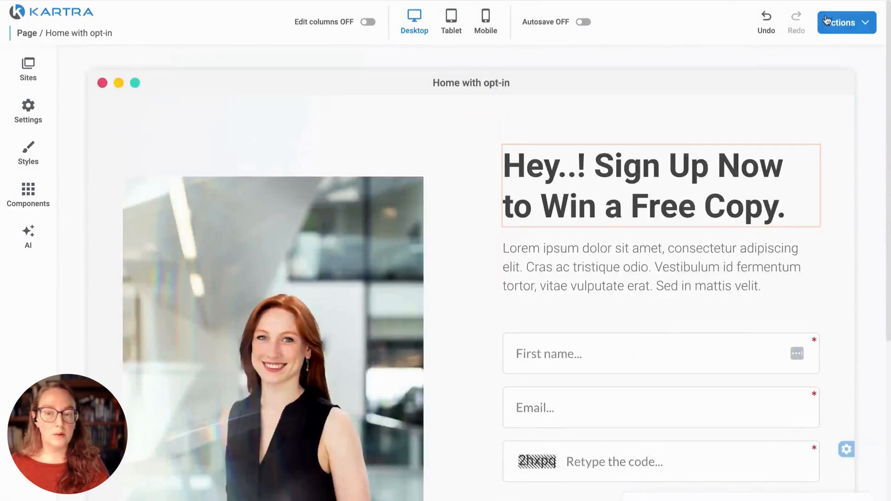
# Step: Publish the Home with opt-in page and select its direct page link
pyautogui.click(842, 23)
pyautogui.click(830, 112)
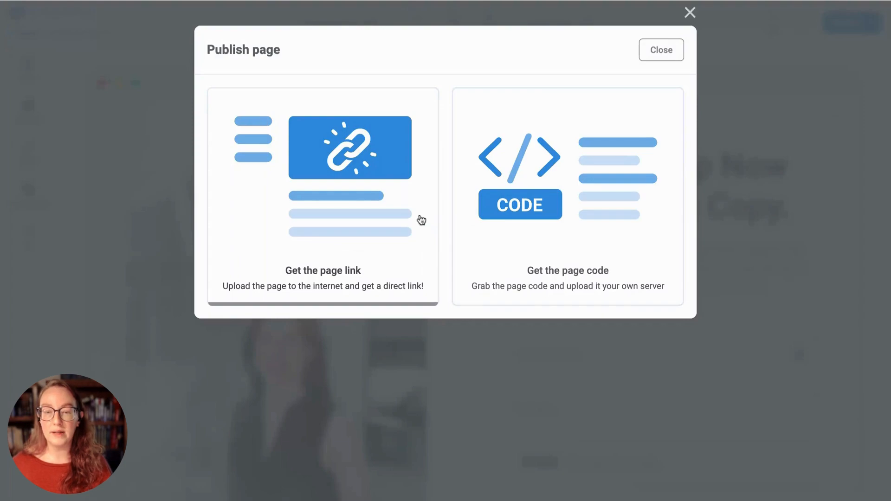
pyautogui.click(366, 218)
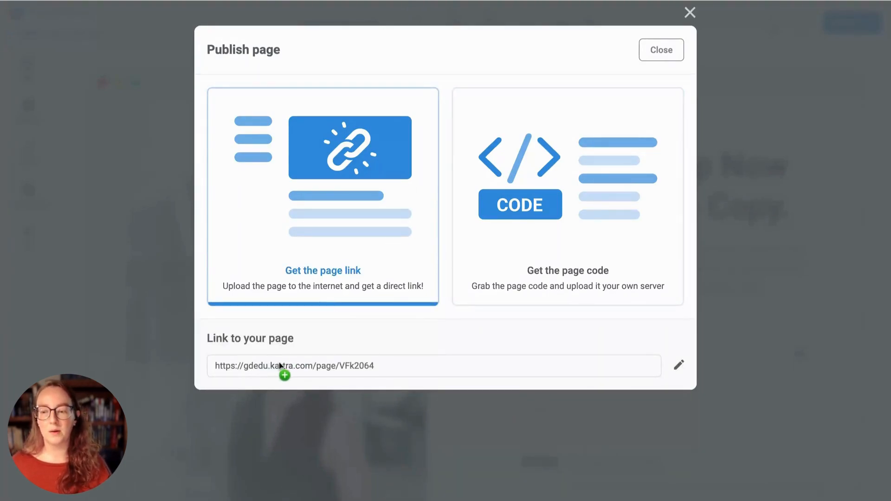
pyautogui.tripleClick(228, 367)
pyautogui.moveTo(229, 369); pyautogui.dragTo(392, 372)
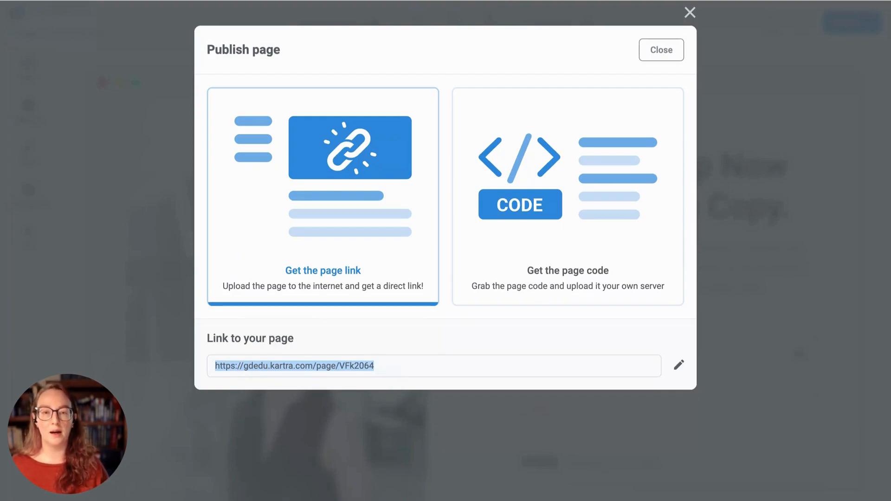
# Step: Change the page URL slug from VFk2064 to opt-in and save it
pyautogui.click(679, 369)
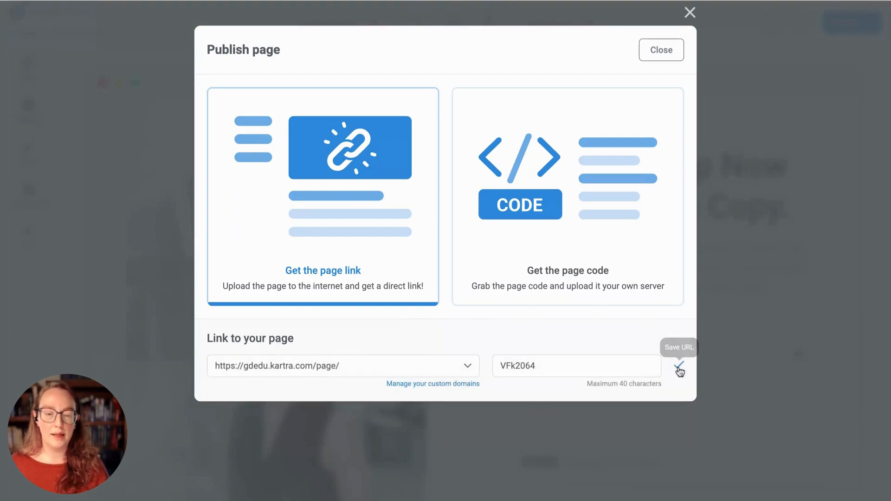
pyautogui.click(420, 370)
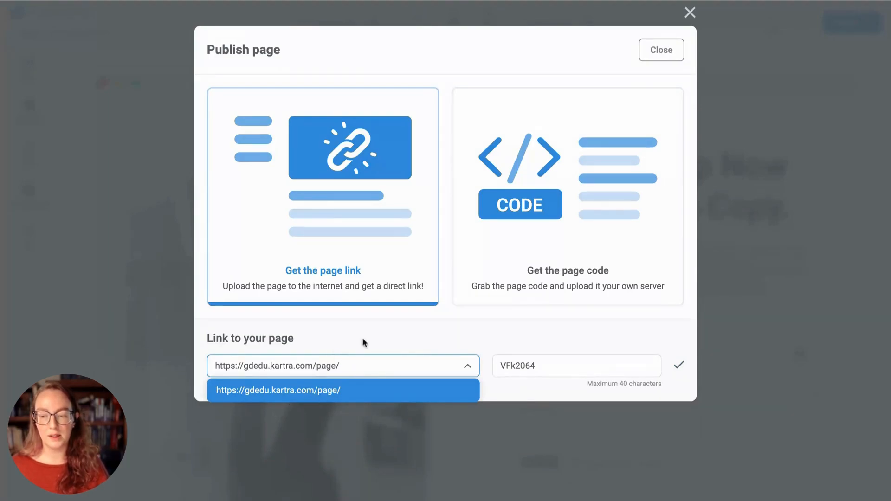
pyautogui.click(393, 342)
pyautogui.doubleClick(524, 365)
pyautogui.write('opt-in')
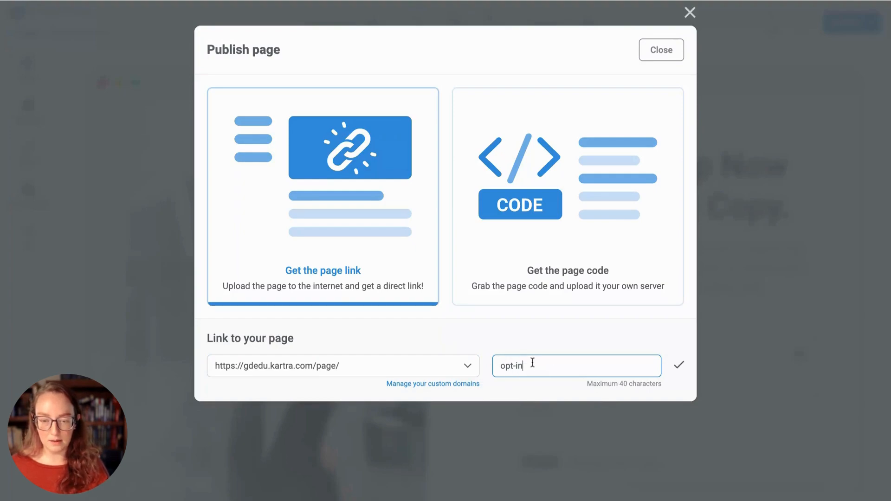
pyautogui.click(679, 367)
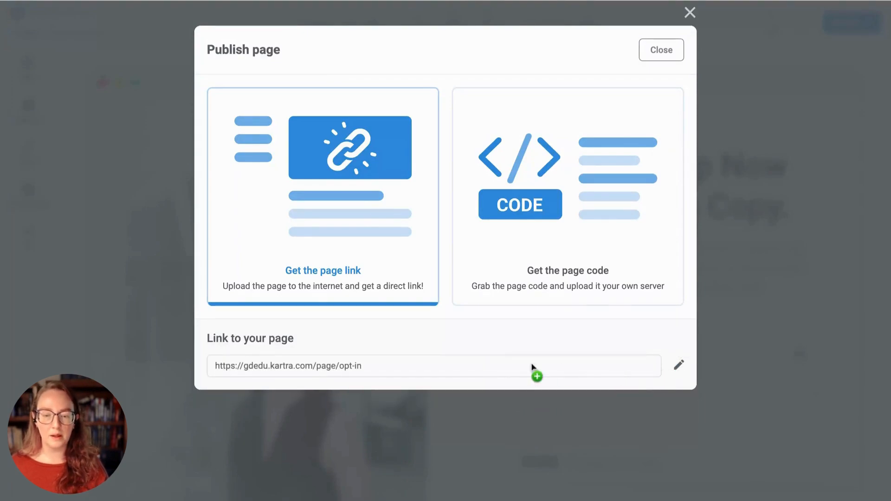
pyautogui.click(366, 368)
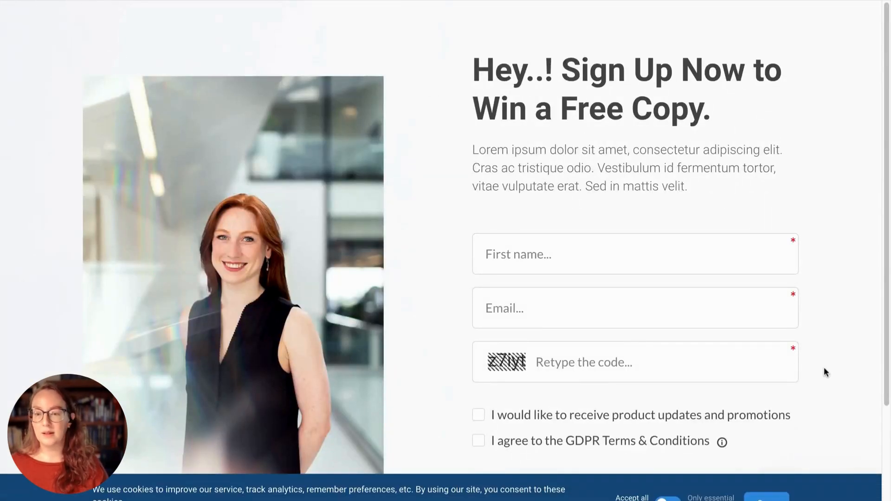
# Step: Dismiss the cookie consent notice on the live opt-in page
pyautogui.scroll(-3, 764, 493)
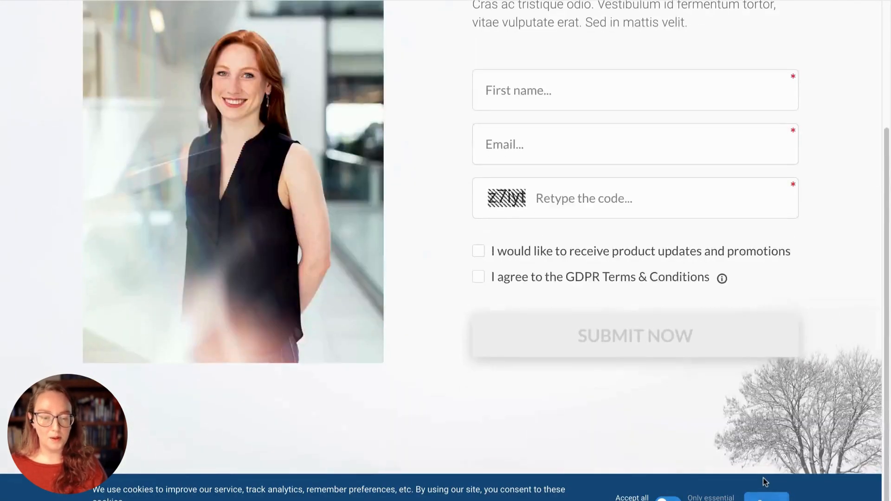
pyautogui.click(766, 498)
pyautogui.scroll(3, 797, 441)
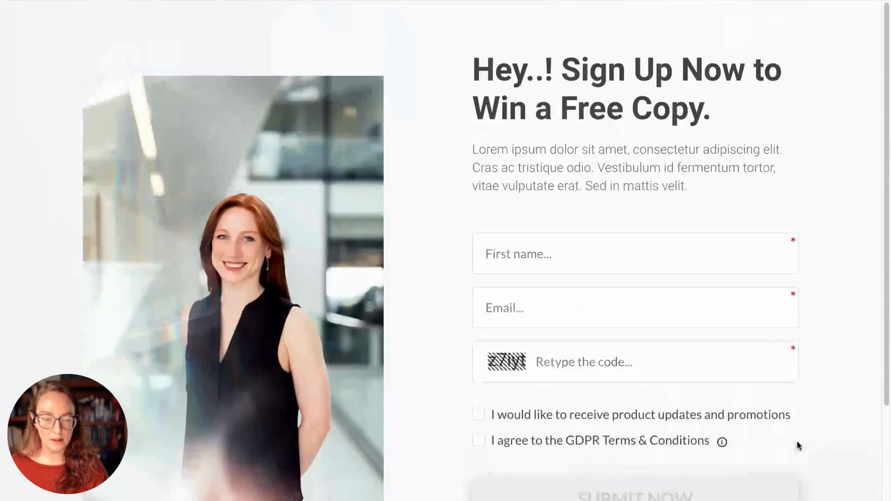
pyautogui.scroll(-3, 823, 411)
# Step: Fill the form's First name and Email fields with a test name and e-mail address
pyautogui.click(556, 120)
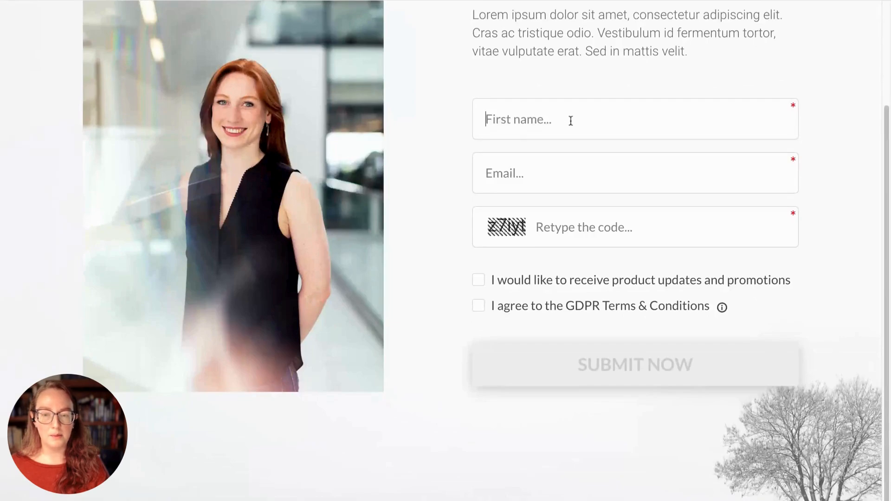
pyautogui.write('Becky')
pyautogui.press('Tab')
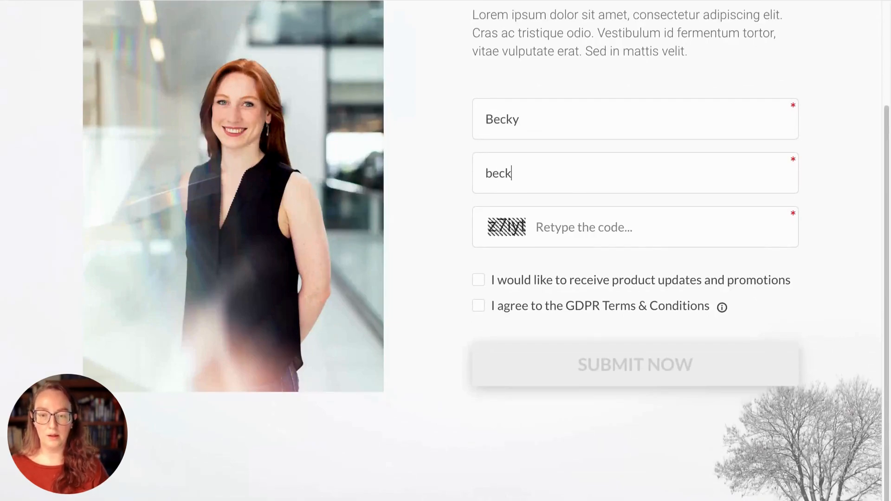
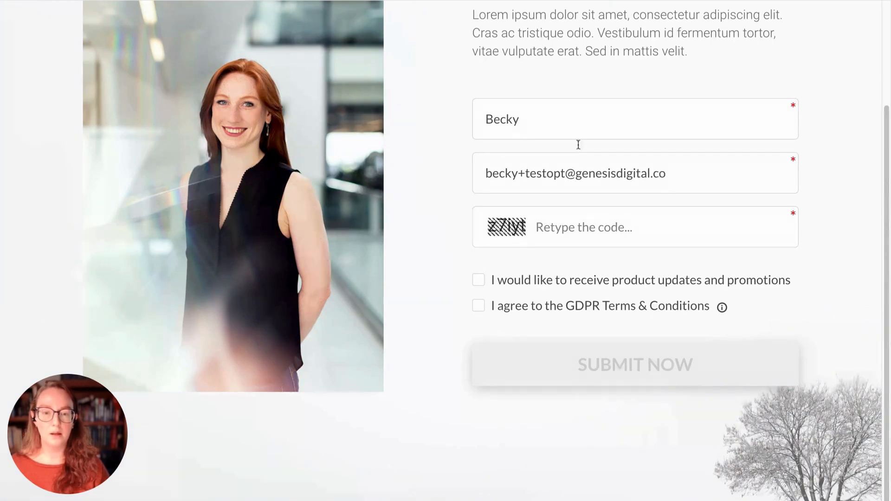
# Step: Enter the captcha code, tick the promotions and GDPR consent boxes, and submit
pyautogui.click(588, 220)
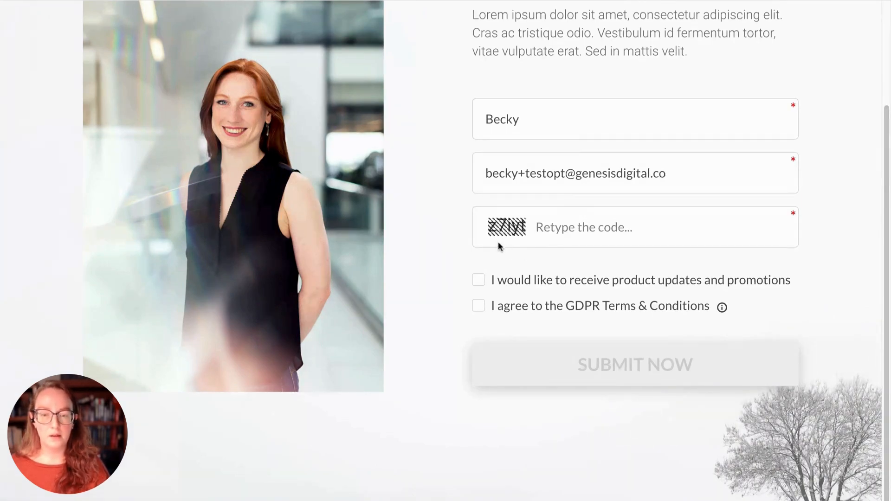
pyautogui.write('z')
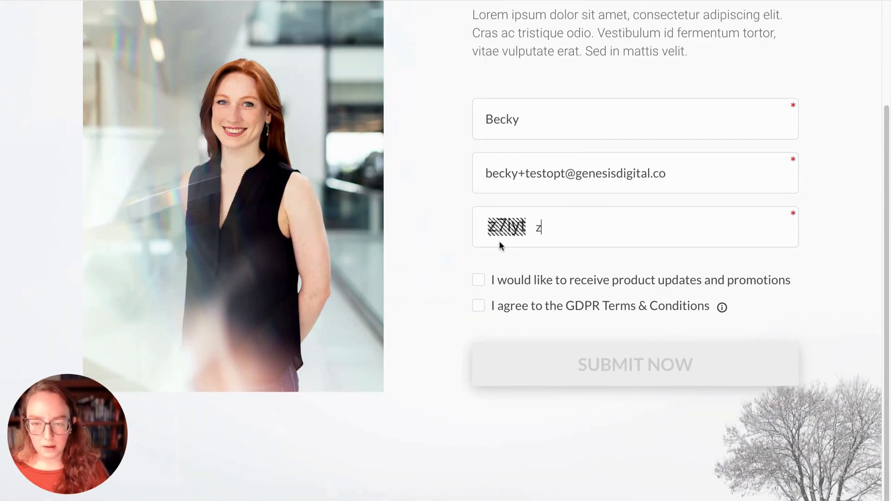
pyautogui.write('Y')
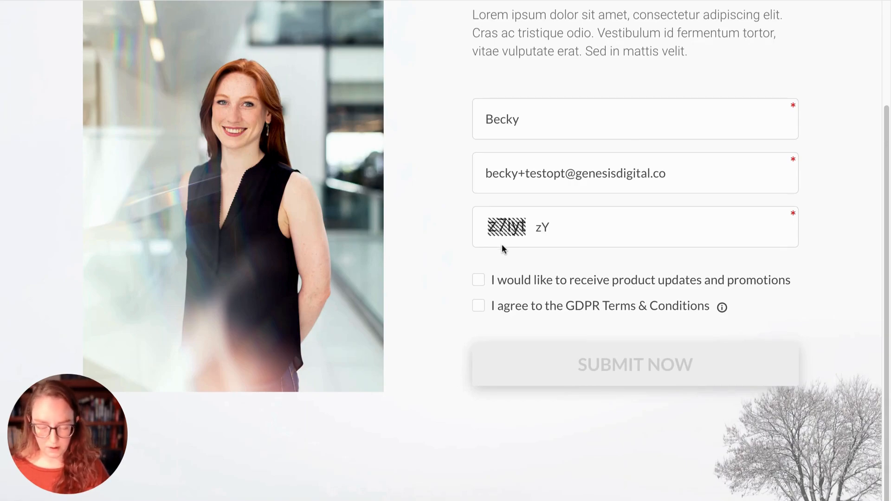
pyautogui.press('BackSpace')
pyautogui.write('7')
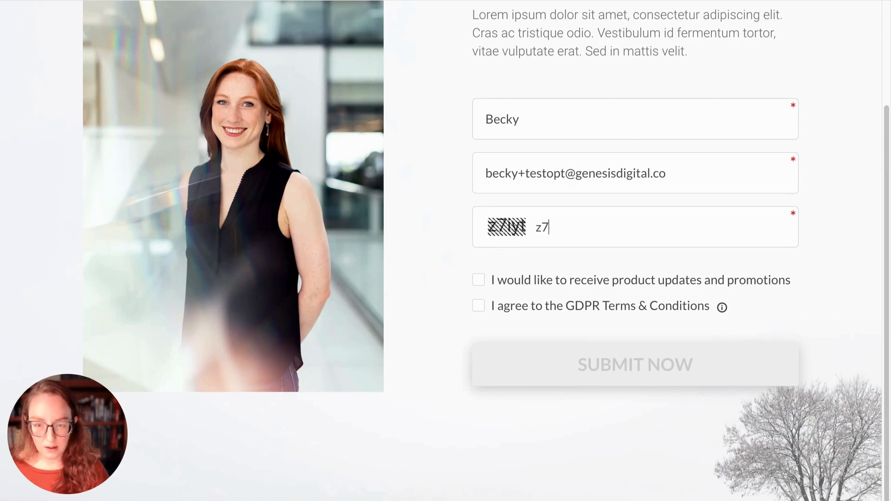
pyautogui.write('iyt')
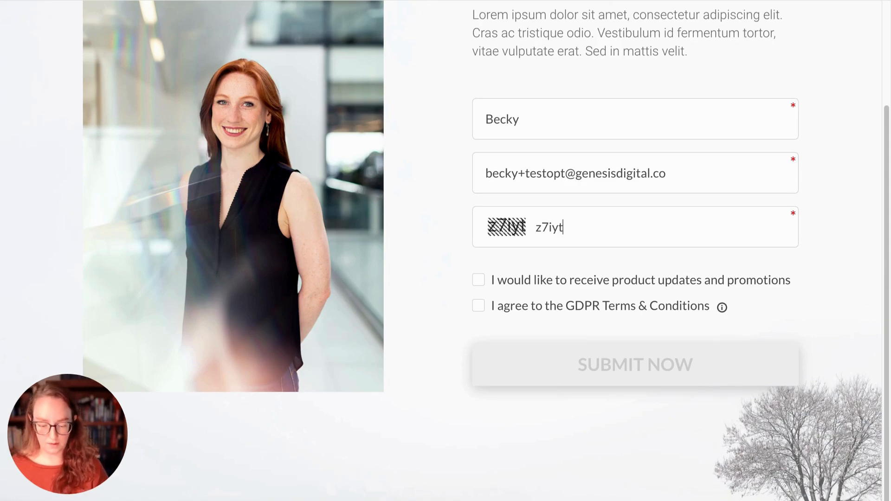
pyautogui.click(479, 280)
pyautogui.click(478, 307)
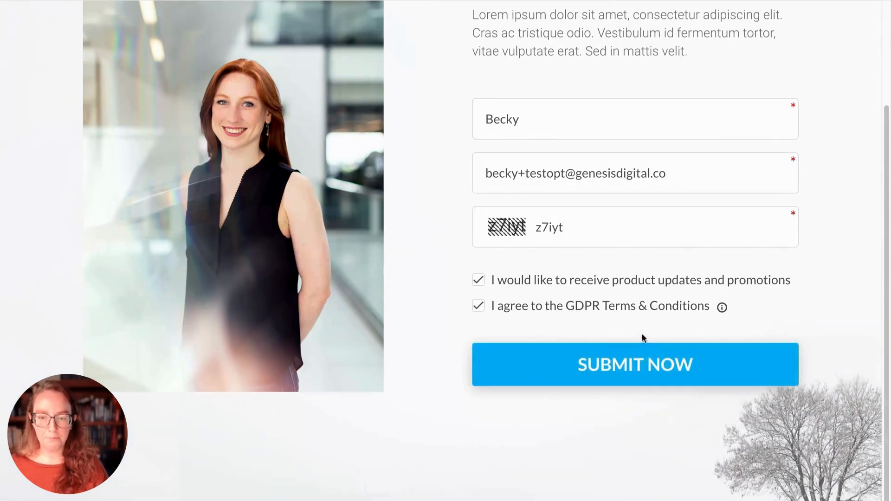
pyautogui.click(632, 370)
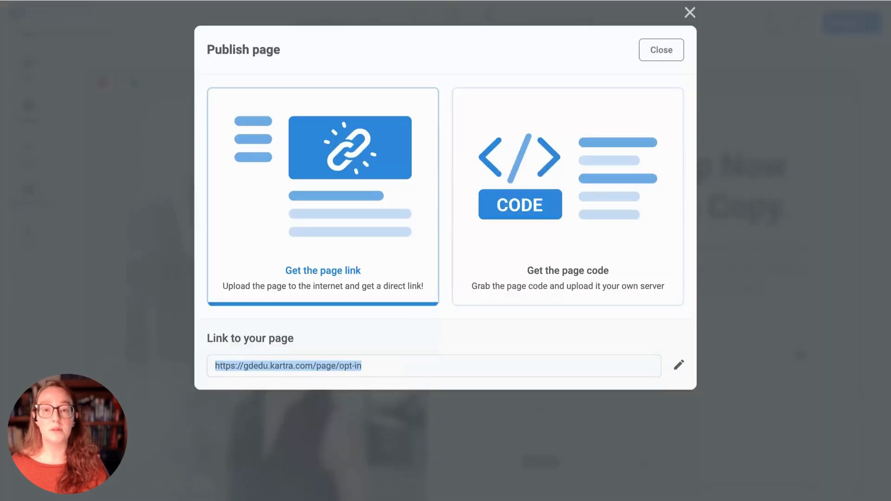
# Step: Close the Publish page dialog and return to the dashboard from the Actions menu
pyautogui.click(670, 49)
pyautogui.click(855, 29)
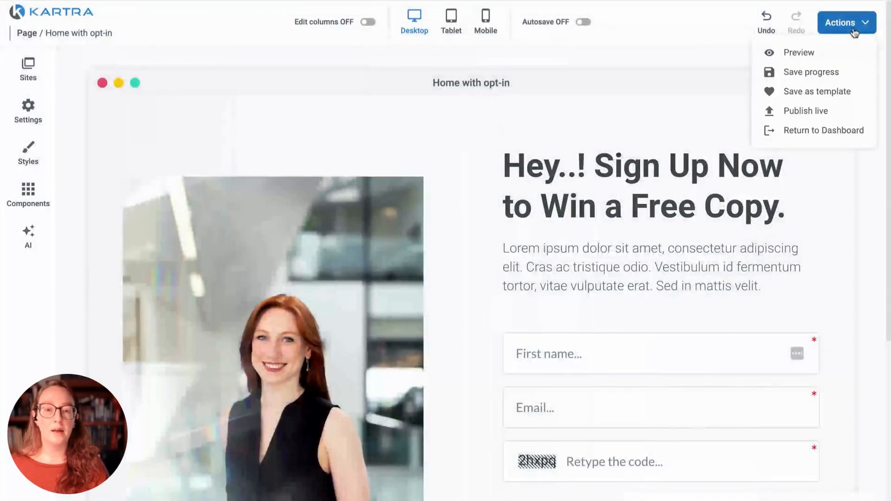
pyautogui.click(822, 134)
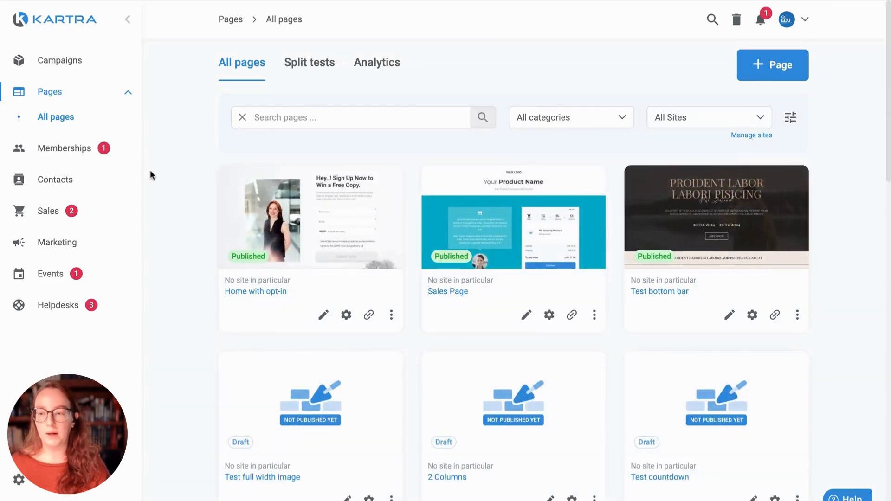
# Step: In Contacts > All contacts, open the newest contact whose source is Home opt-in
pyautogui.click(65, 181)
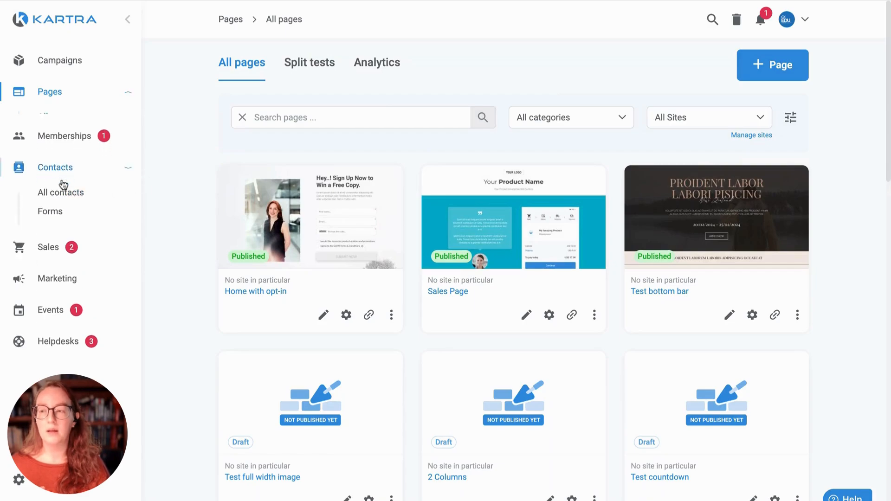
pyautogui.click(85, 181)
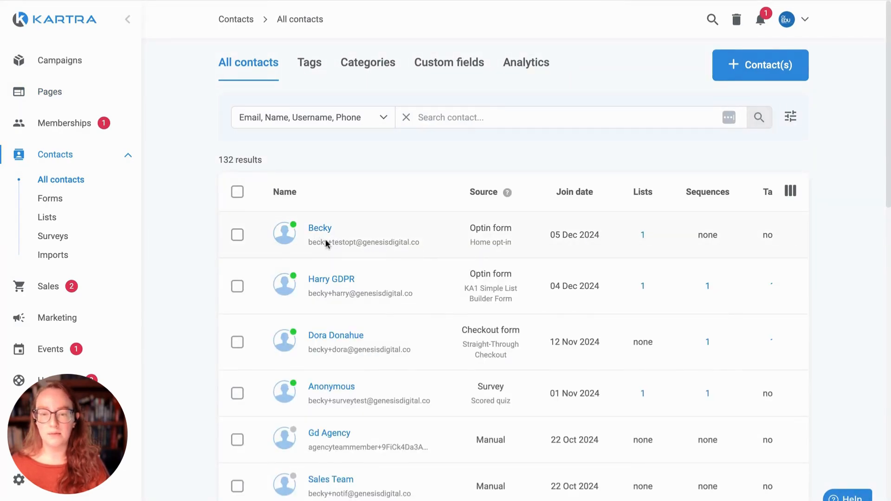
pyautogui.moveTo(471, 229); pyautogui.dragTo(521, 249)
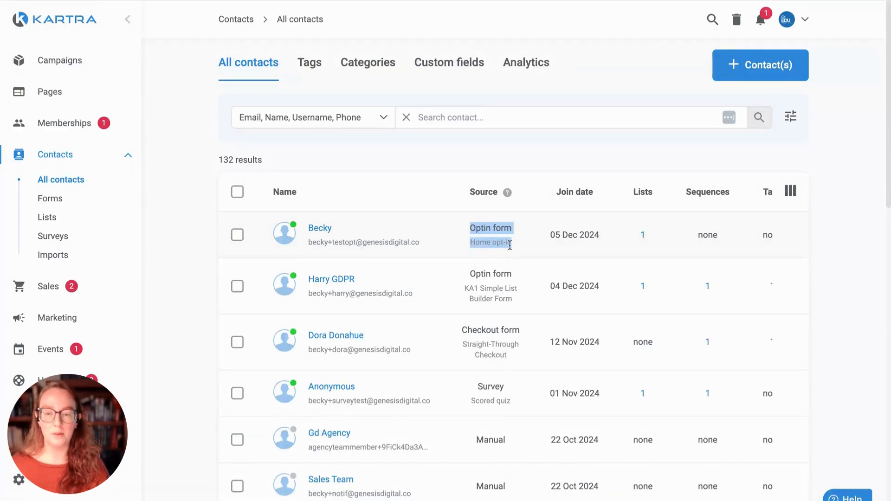
pyautogui.click(337, 230)
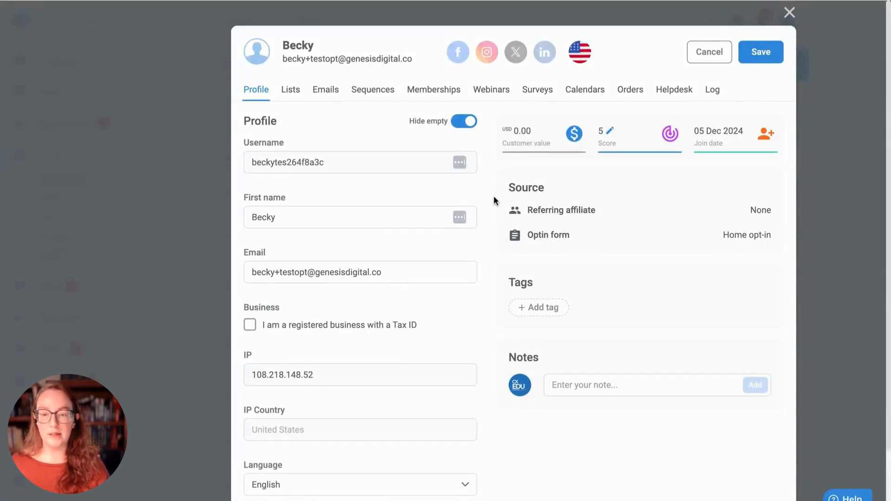
# Step: Review the contact's Lists (00 MASTER), Emails and Sequences tabs, ending on the Log tab
pyautogui.click(291, 91)
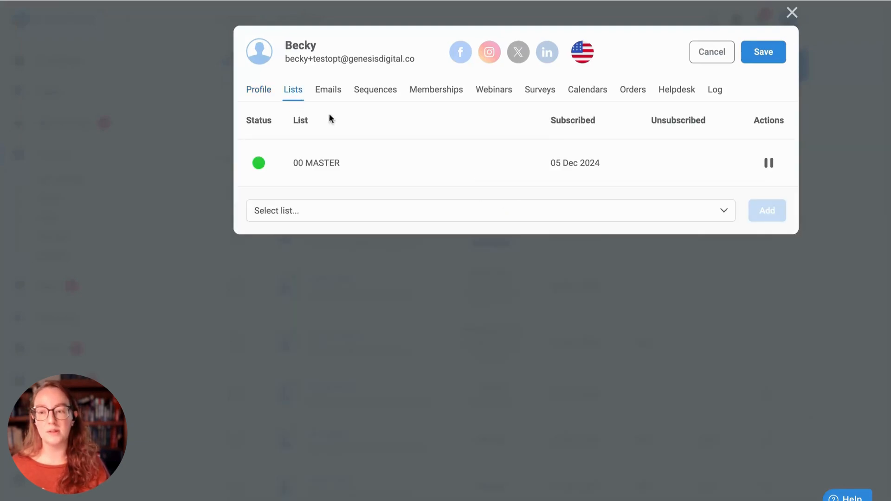
pyautogui.tripleClick(295, 164)
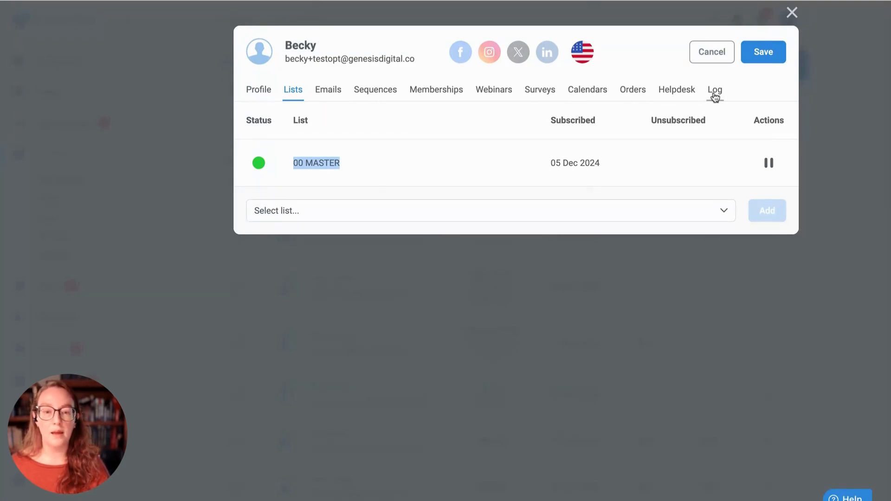
pyautogui.click(332, 95)
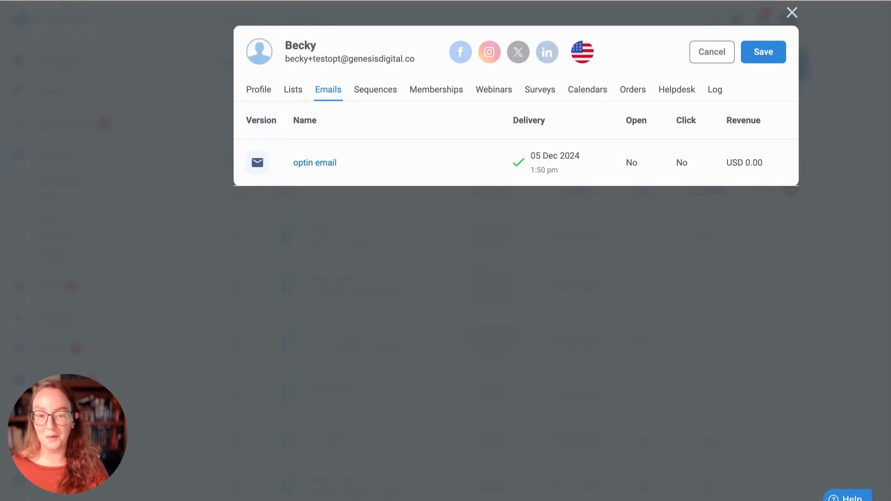
pyautogui.click(388, 93)
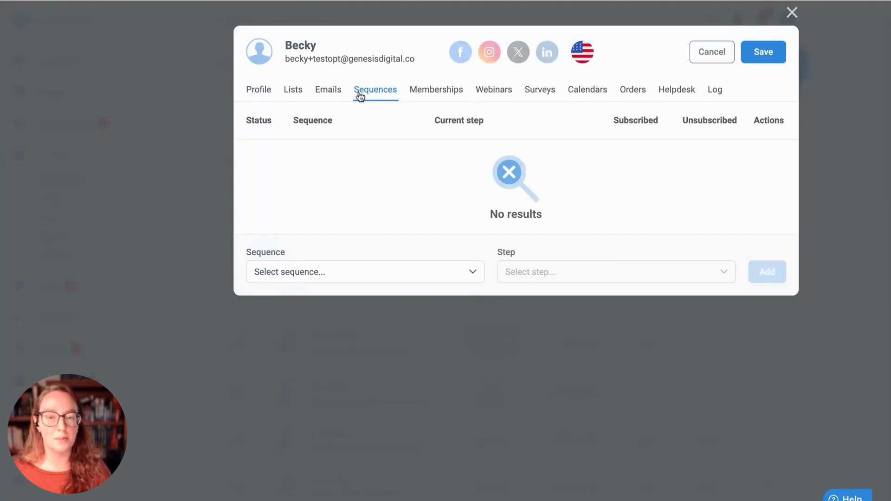
pyautogui.click(715, 91)
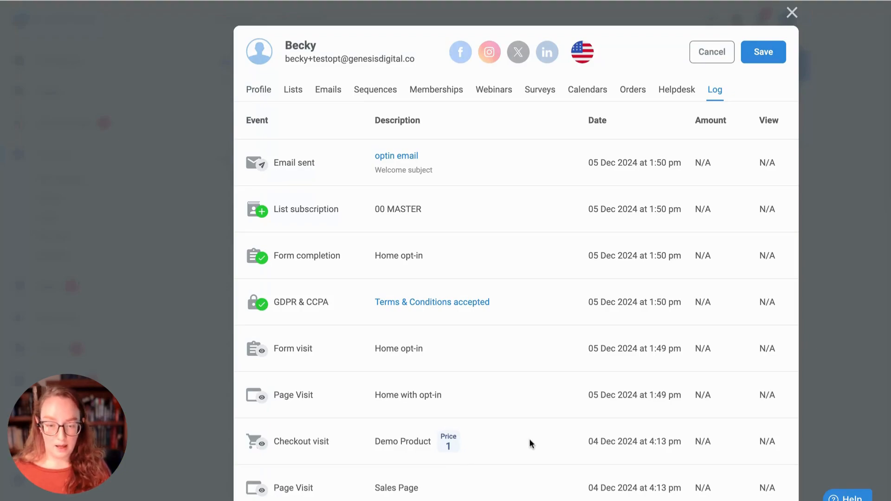
# Step: Highlight the page visit, form, 00 MASTER and optin email log entries, then save the profile
pyautogui.tripleClick(279, 395)
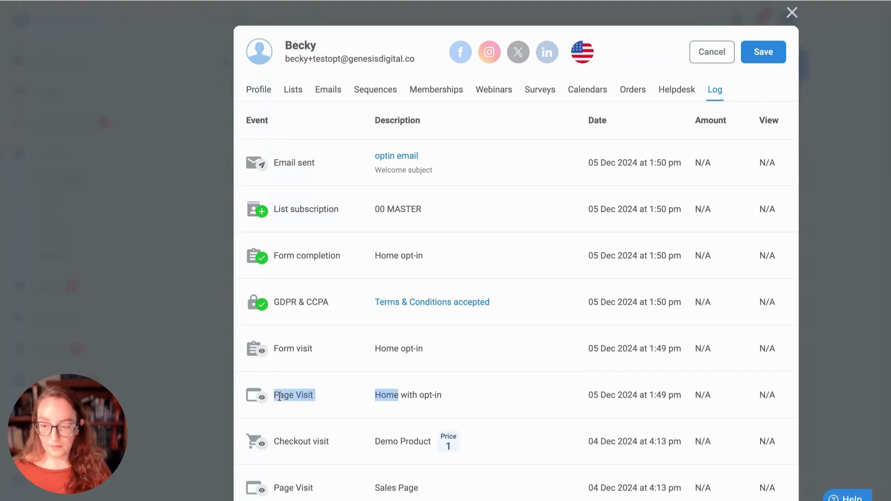
pyautogui.hotkey('alt', 'shift', 'Right')
pyautogui.hotkey('alt', 'shift', 'Right')
pyautogui.hotkey('alt', 'shift', 'Right')
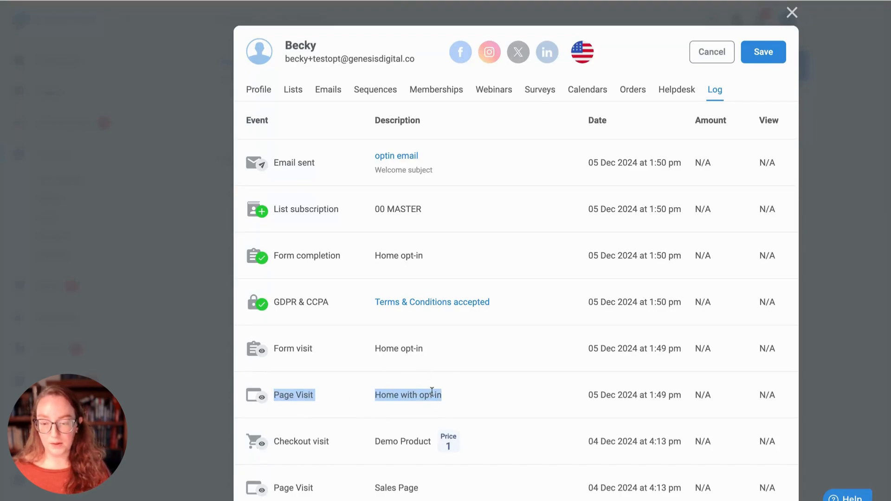
pyautogui.moveTo(285, 354); pyautogui.dragTo(486, 355)
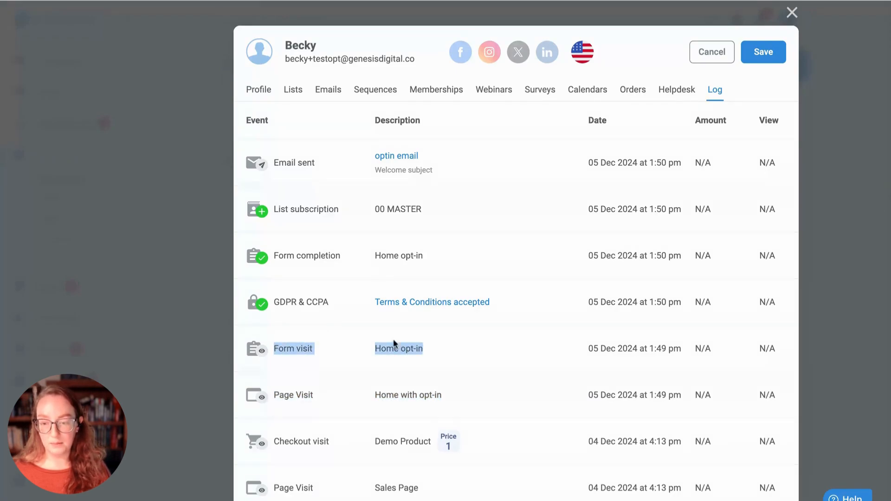
pyautogui.moveTo(291, 300); pyautogui.dragTo(489, 252)
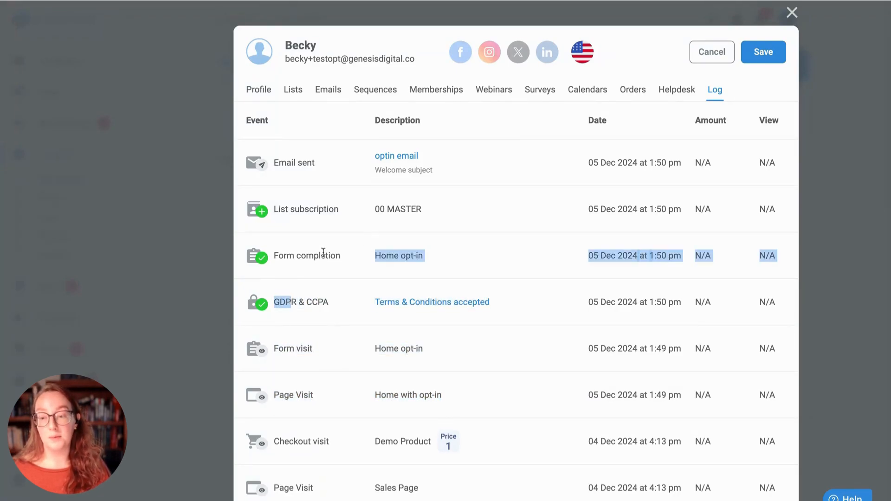
pyautogui.moveTo(310, 252); pyautogui.dragTo(431, 253)
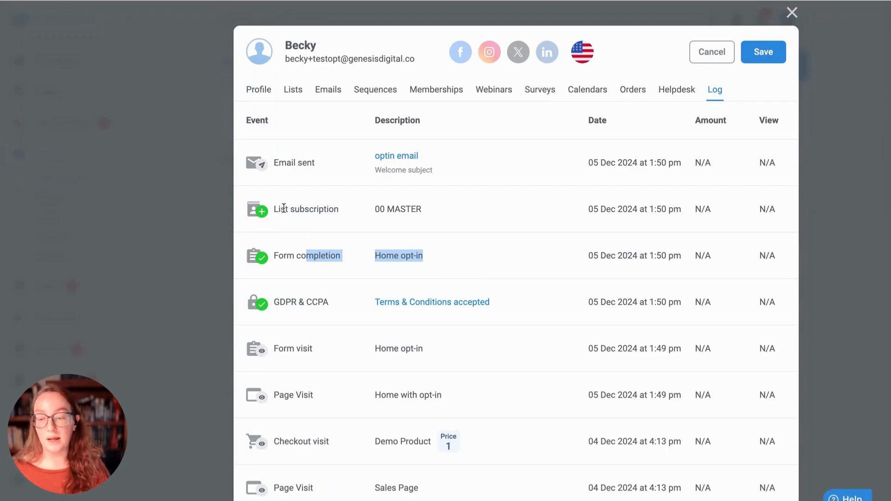
pyautogui.moveTo(279, 208); pyautogui.dragTo(453, 216)
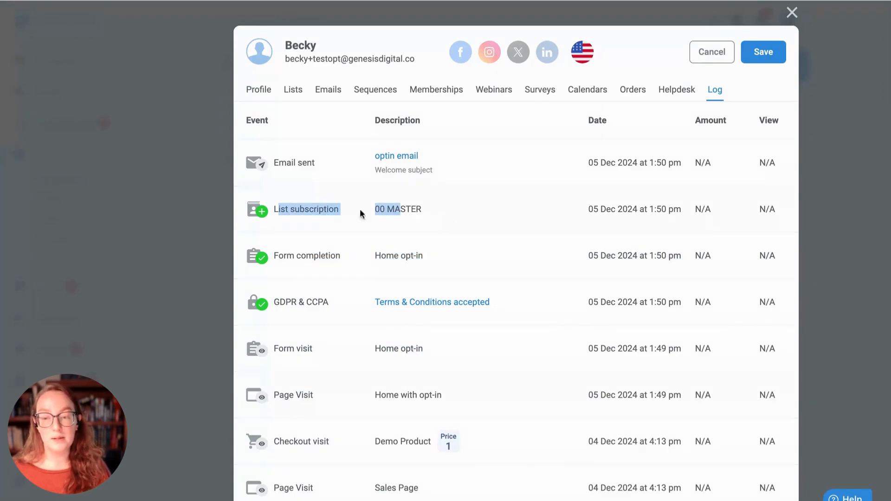
pyautogui.moveTo(279, 162); pyautogui.dragTo(464, 191)
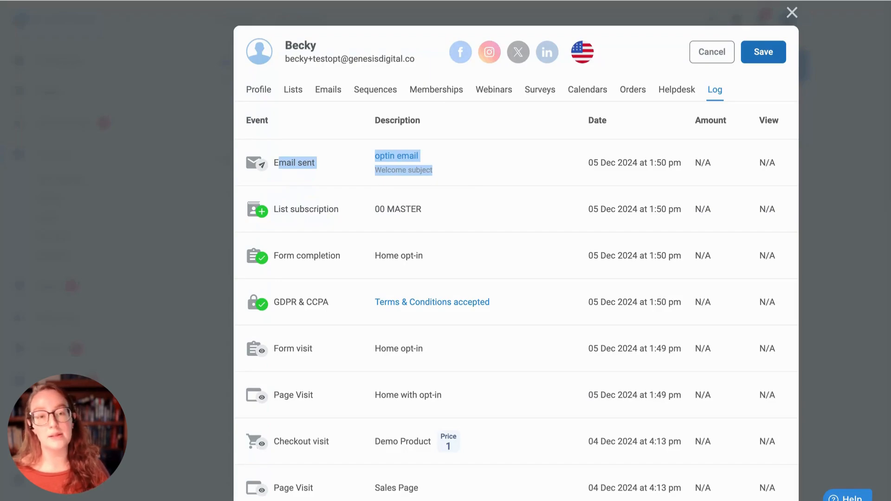
pyautogui.click(764, 52)
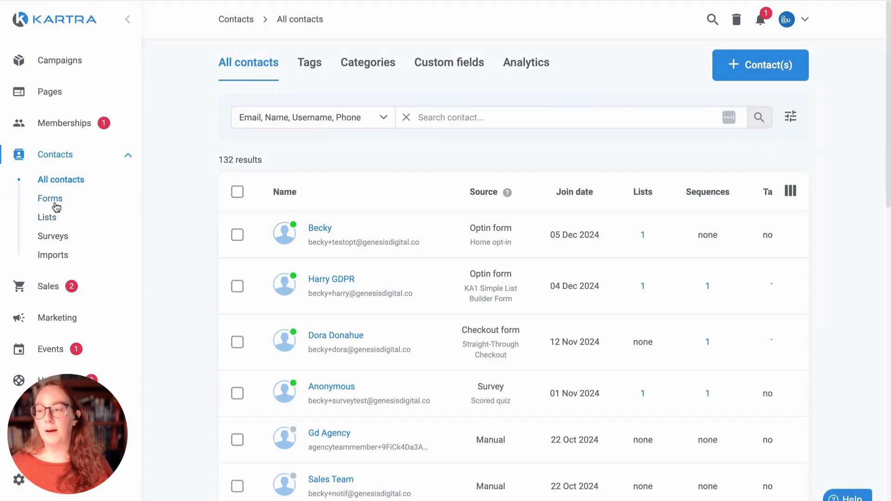
# Step: Open the Forms Analytics tab and check the Home opt-in row's 100% opt-in ratio
pyautogui.click(126, 206)
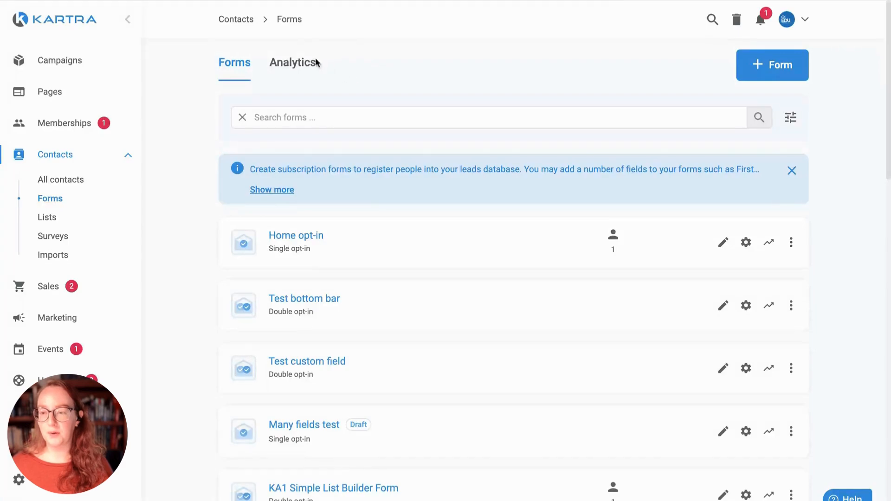
pyautogui.click(303, 70)
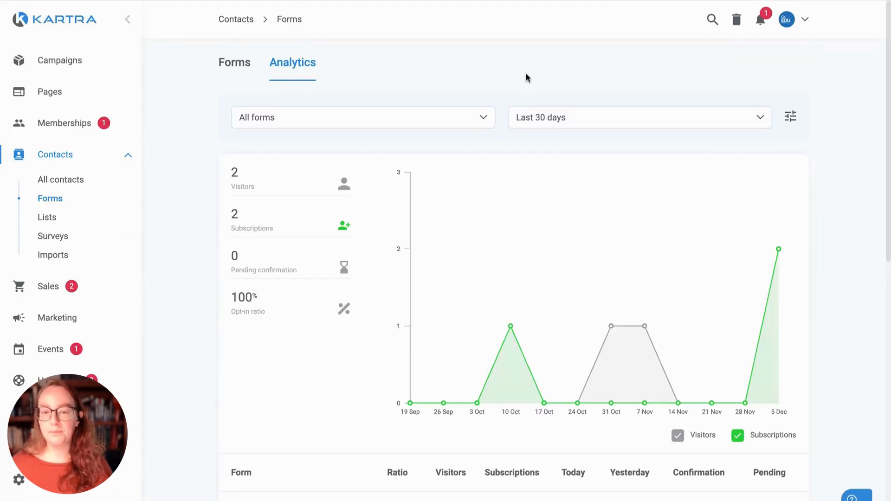
pyautogui.scroll(-5, 382, 223)
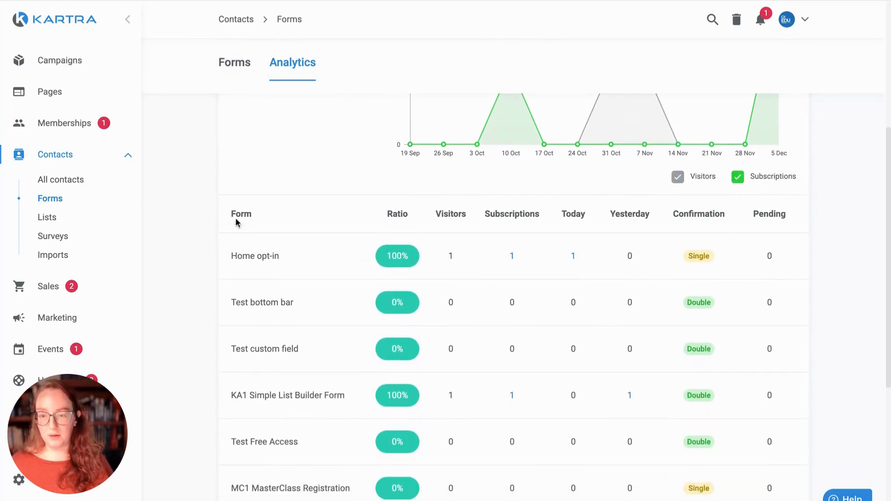
pyautogui.moveTo(227, 255); pyautogui.dragTo(576, 256)
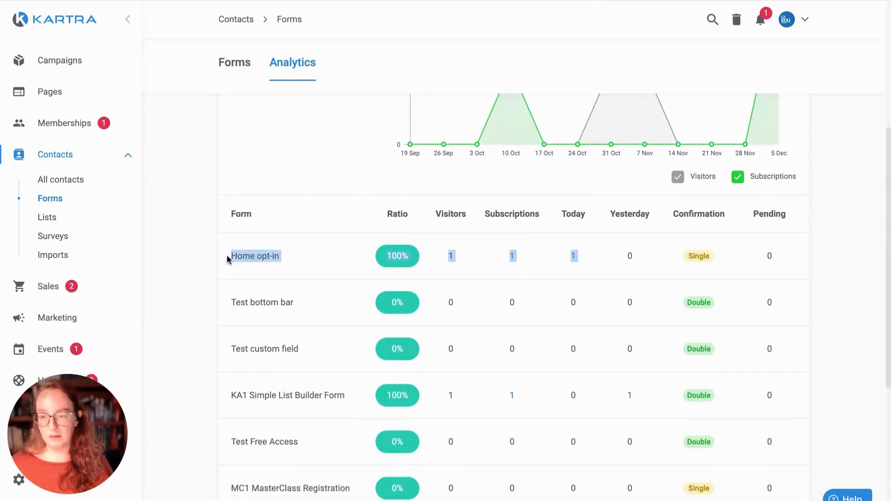
pyautogui.click(656, 260)
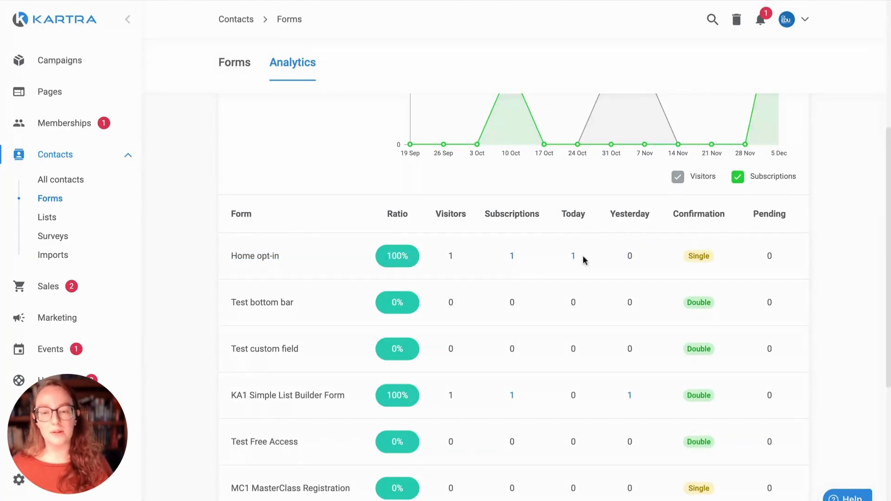
pyautogui.scroll(5, 551, 268)
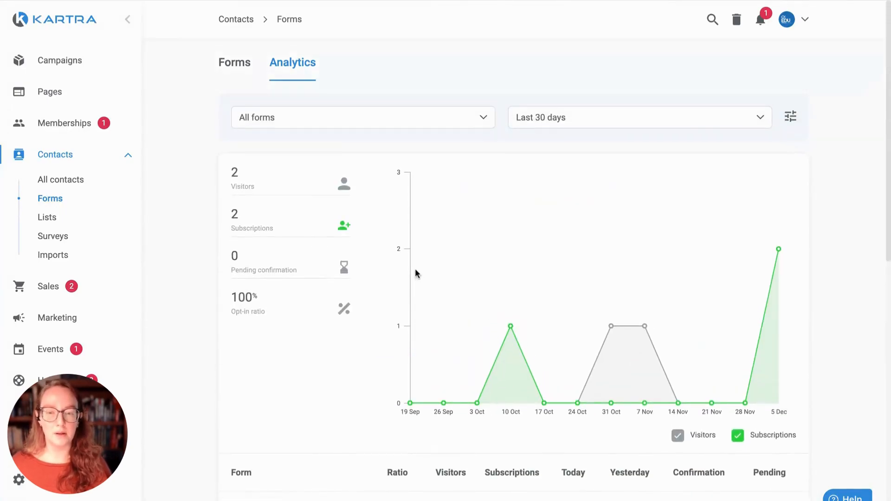